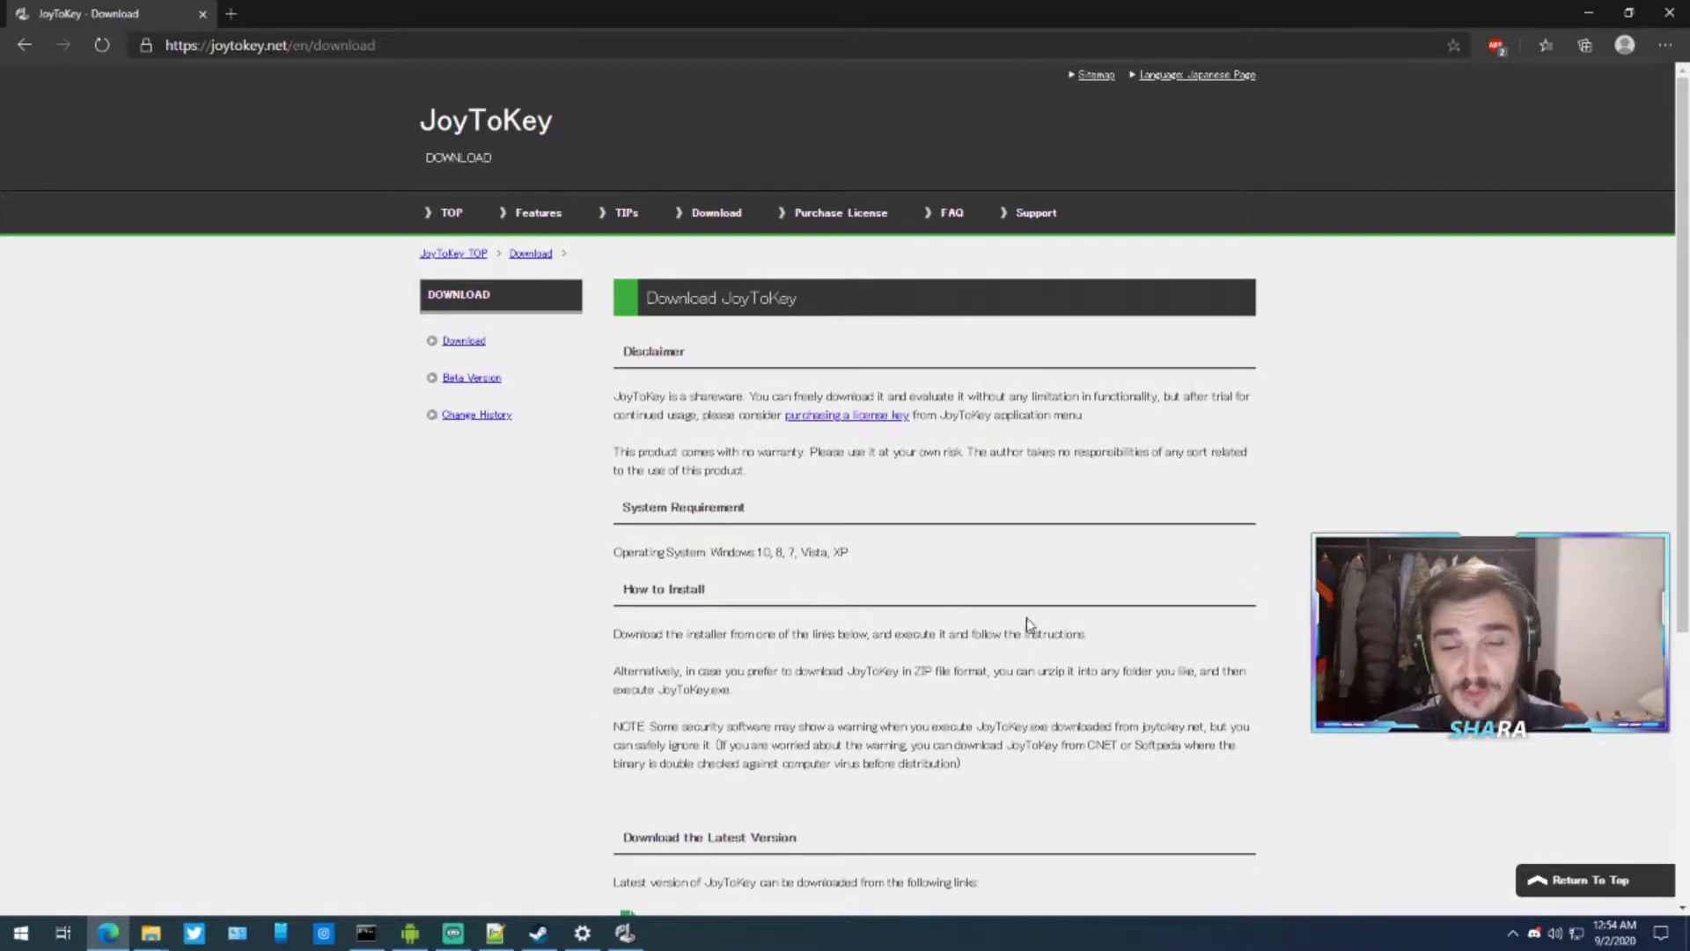
pyautogui.scroll(-2, 1032, 649)
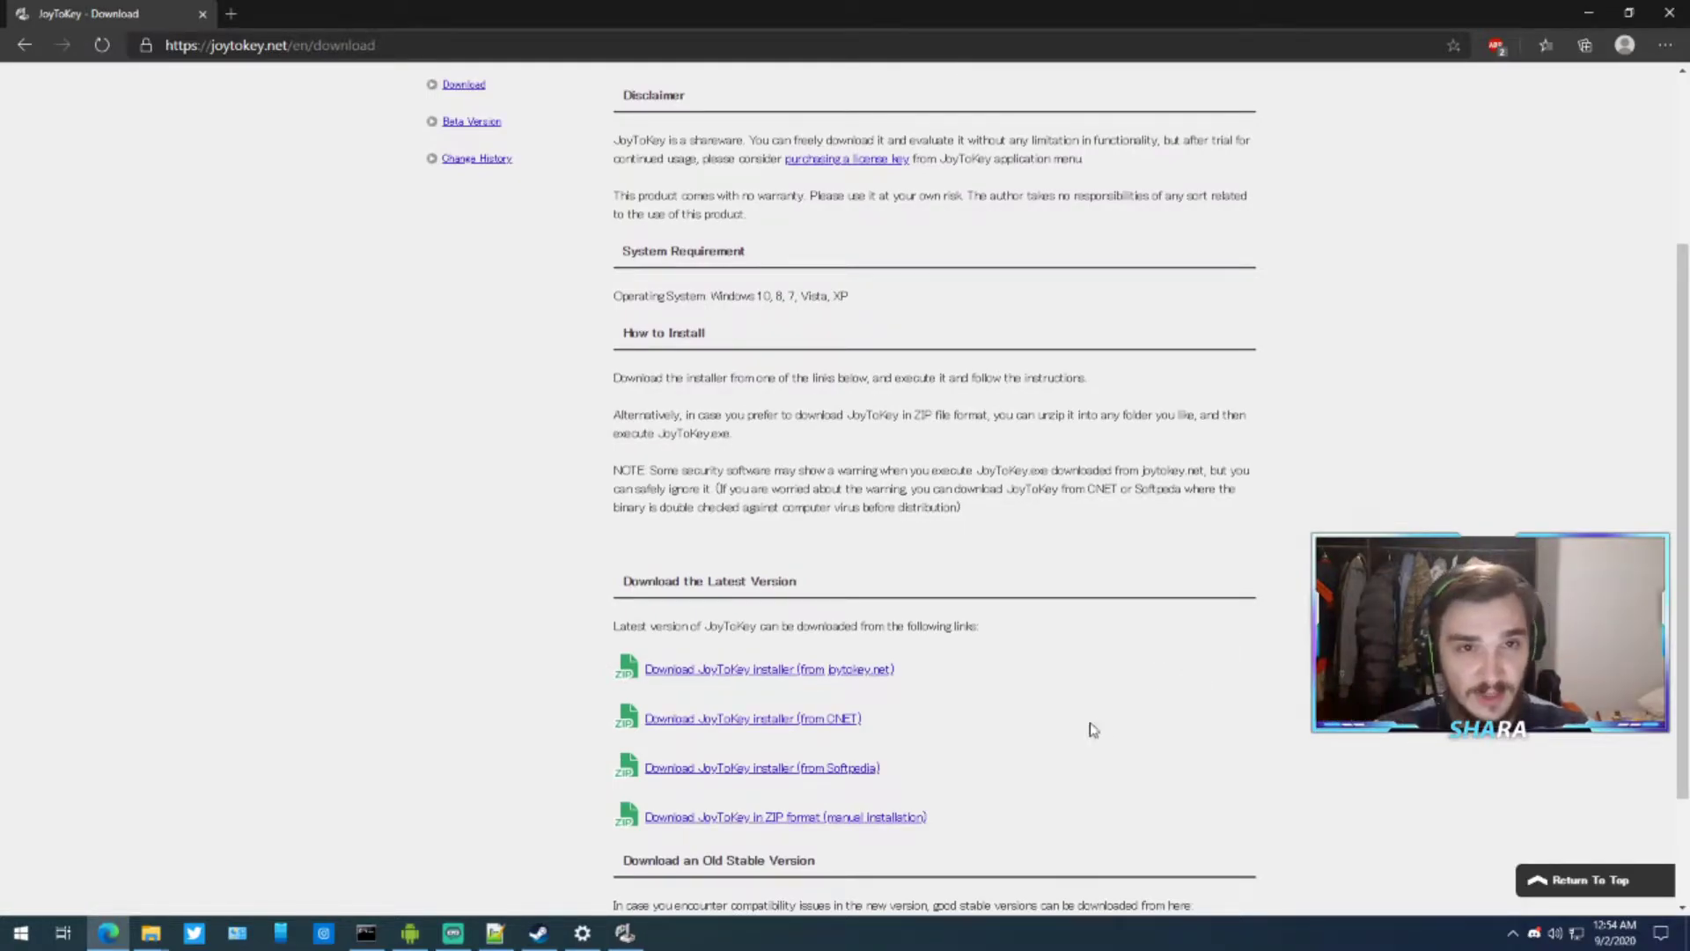
# Step: Bring up the JoyToKey window with Profile 1's stick and button key mappings from the taskbar
pyautogui.click(626, 933)
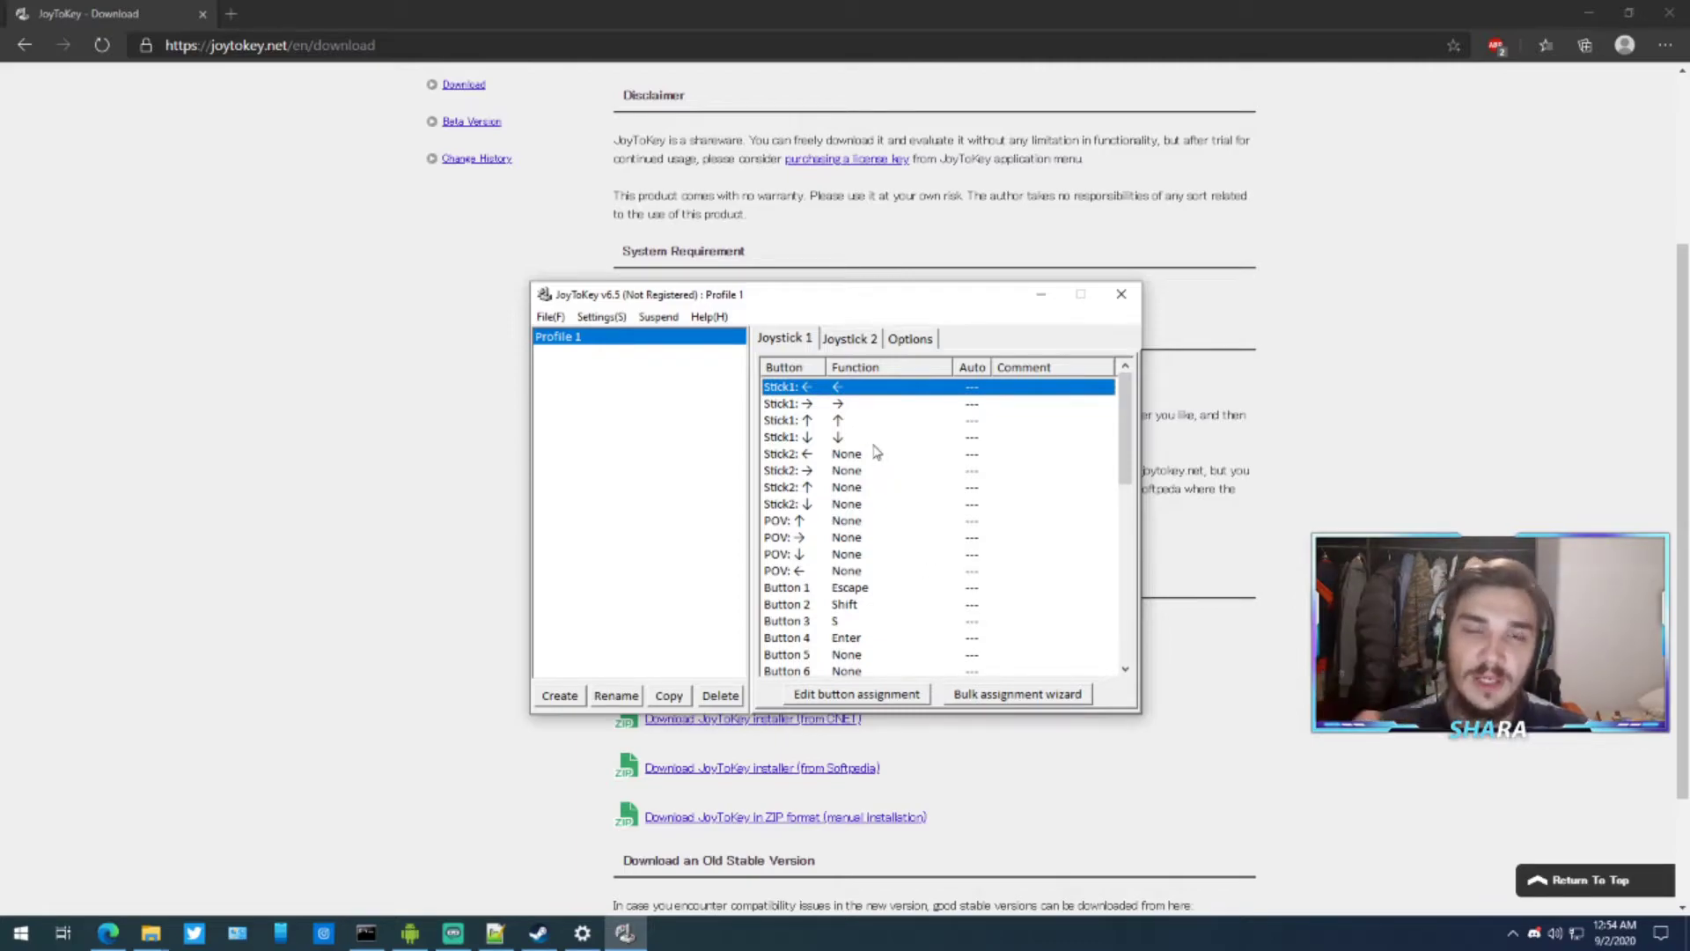
pyautogui.doubleClick(798, 392)
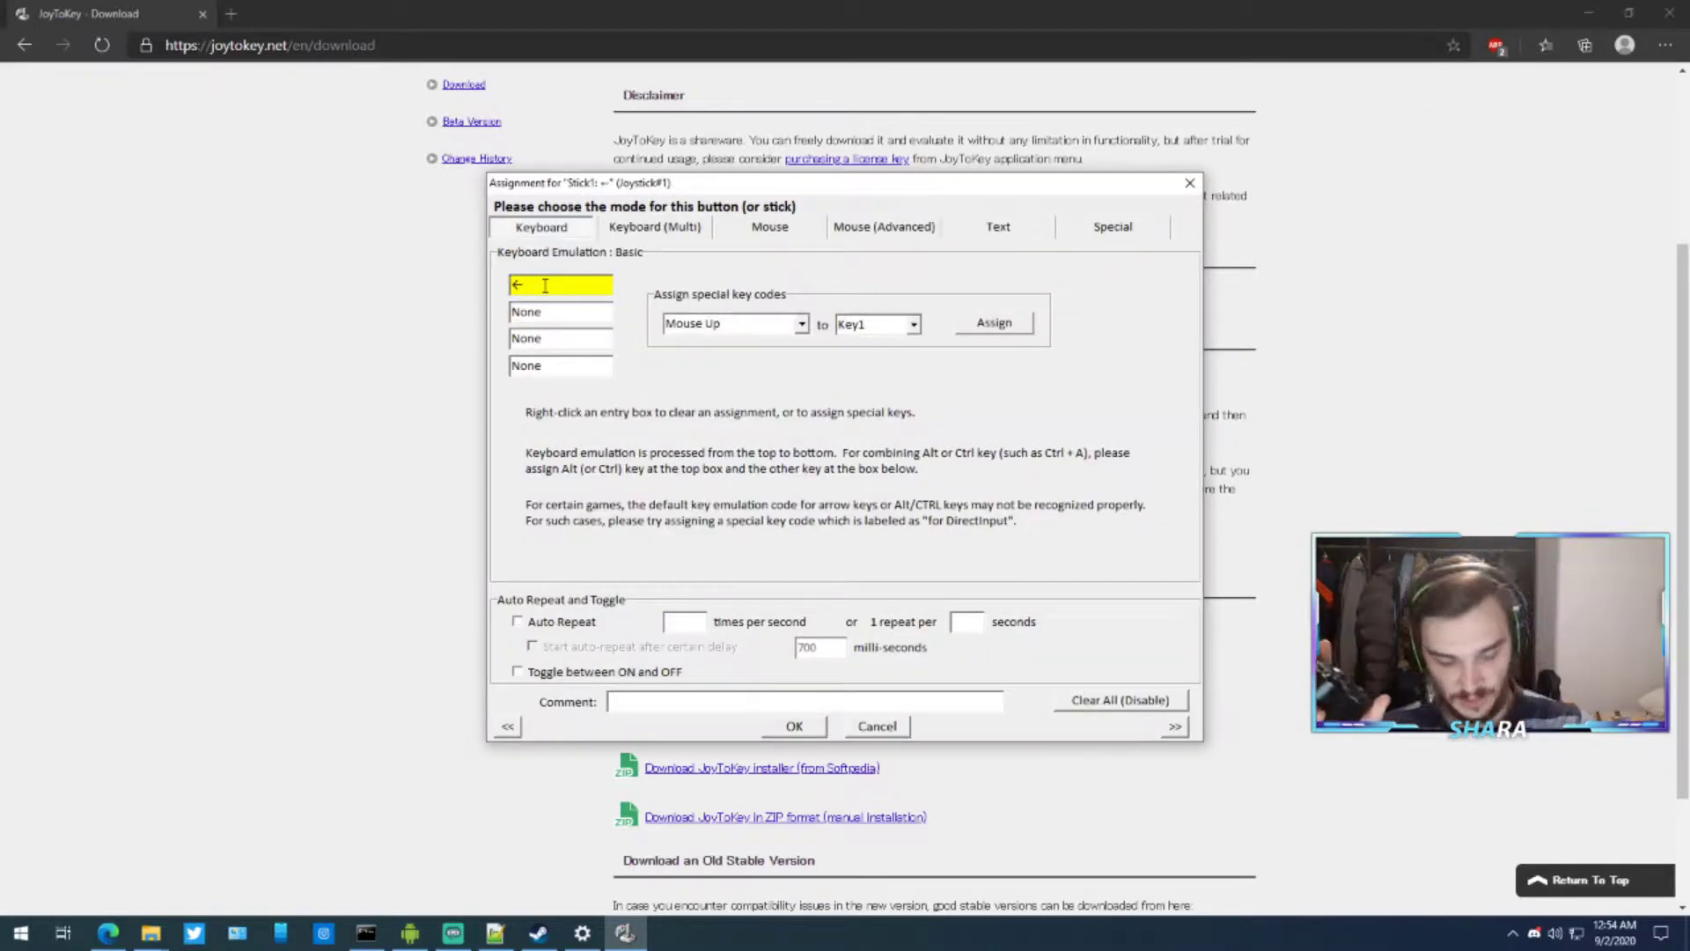
pyautogui.press('Up')
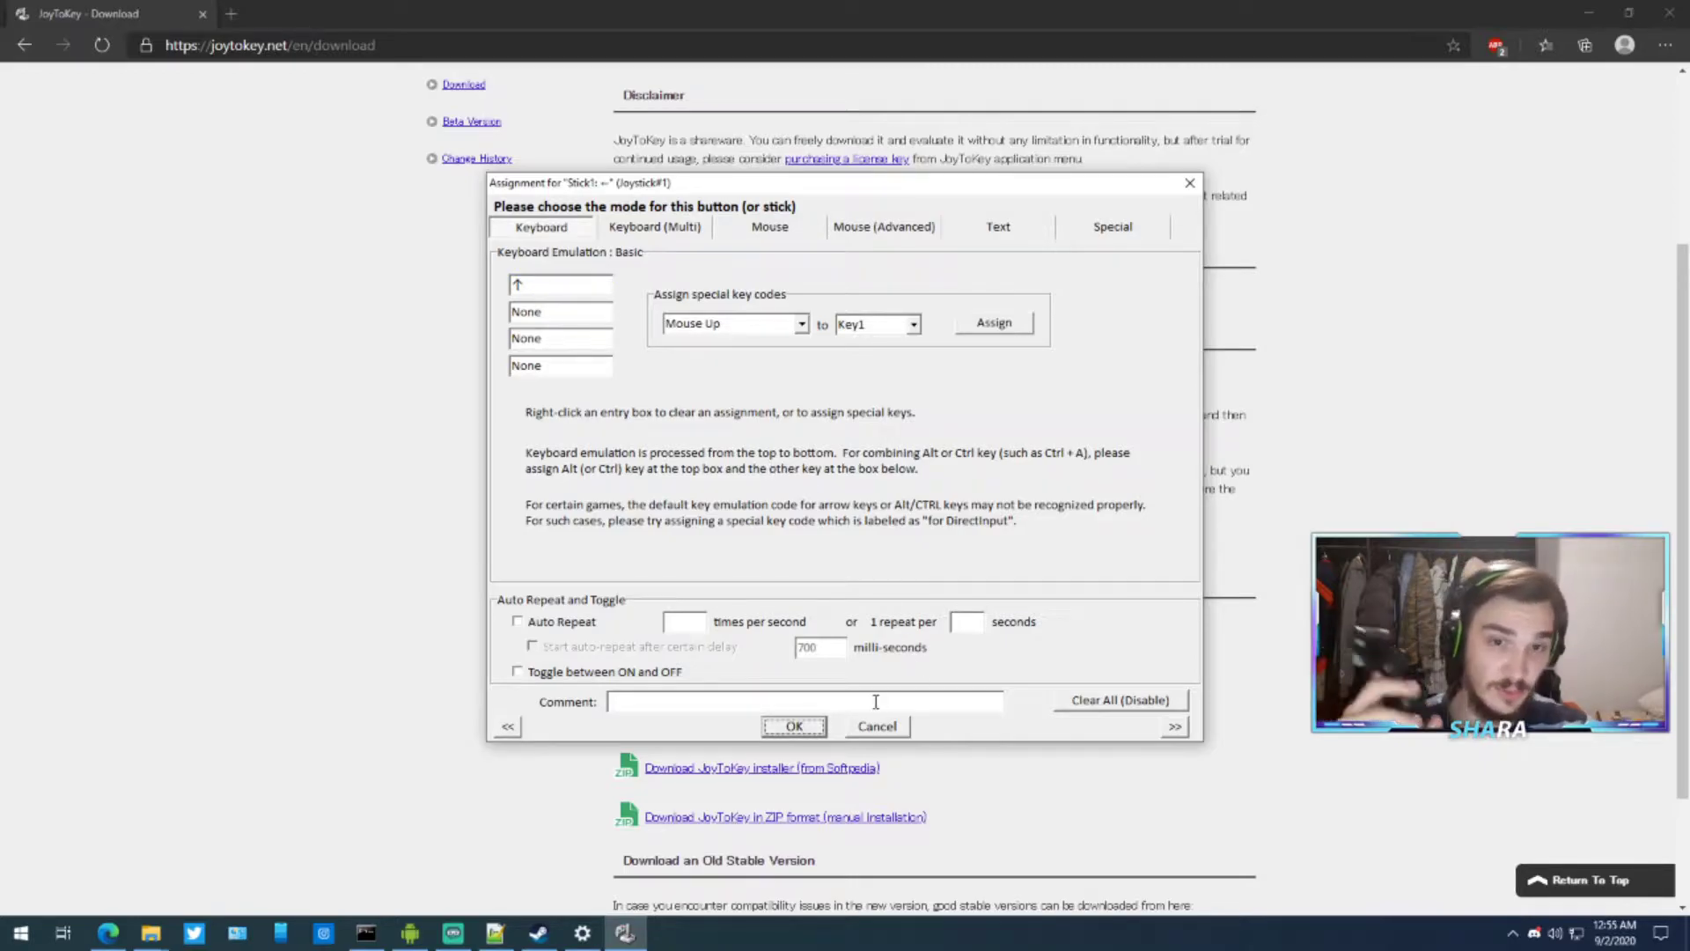
pyautogui.click(797, 727)
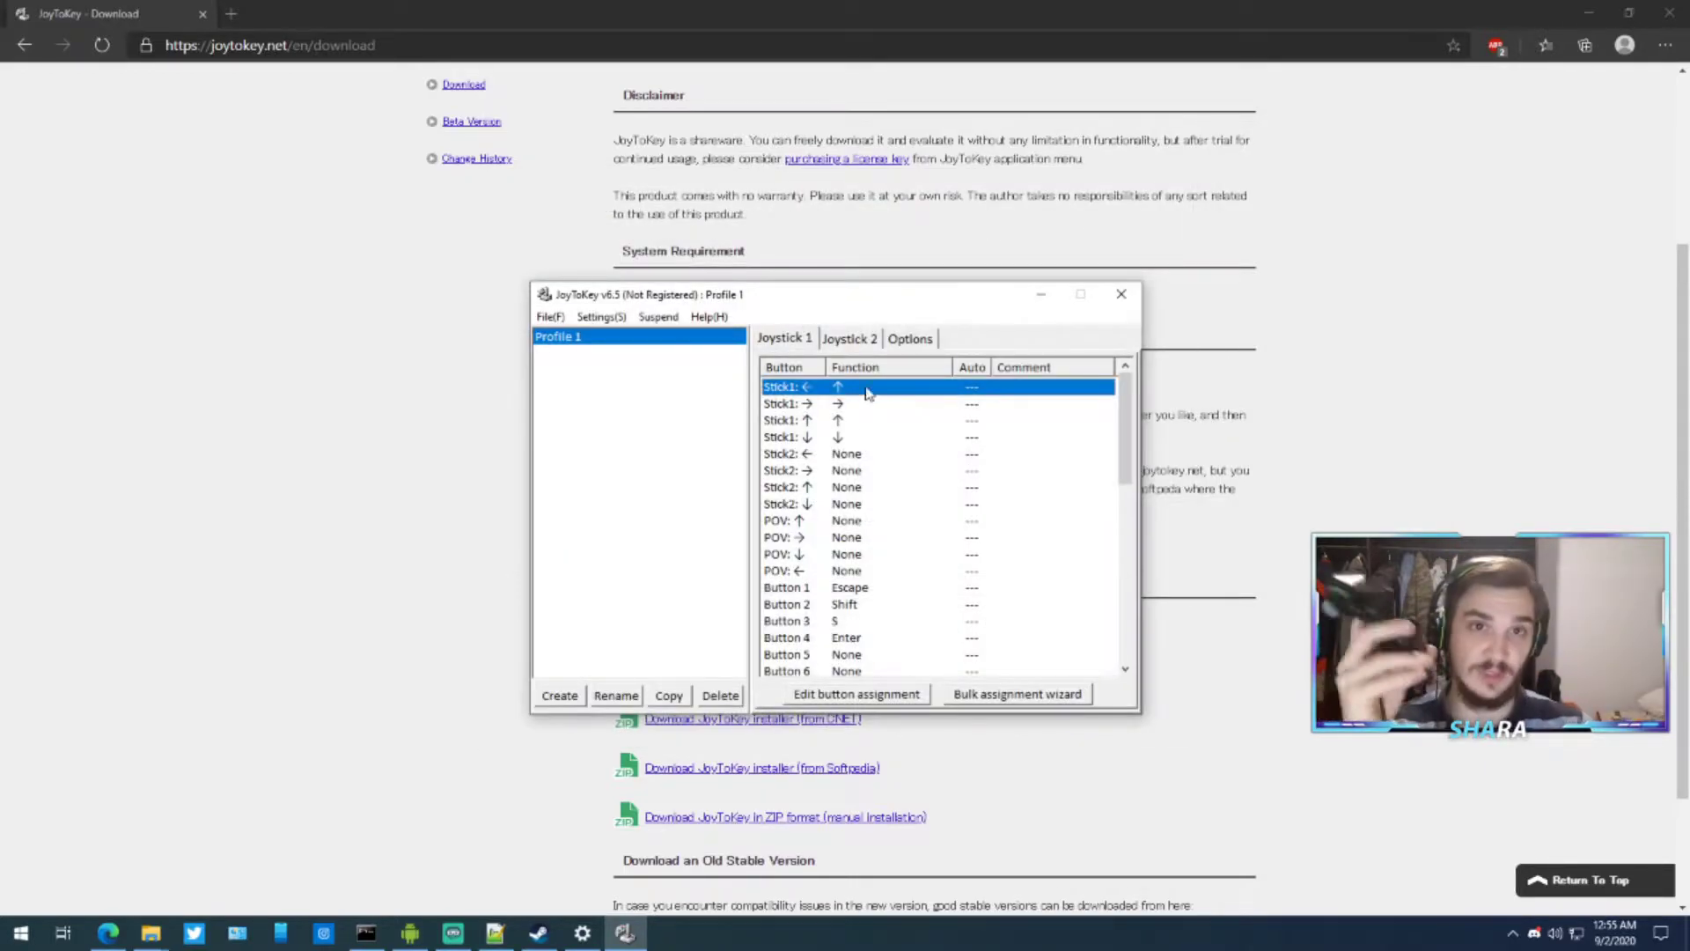
pyautogui.doubleClick(856, 389)
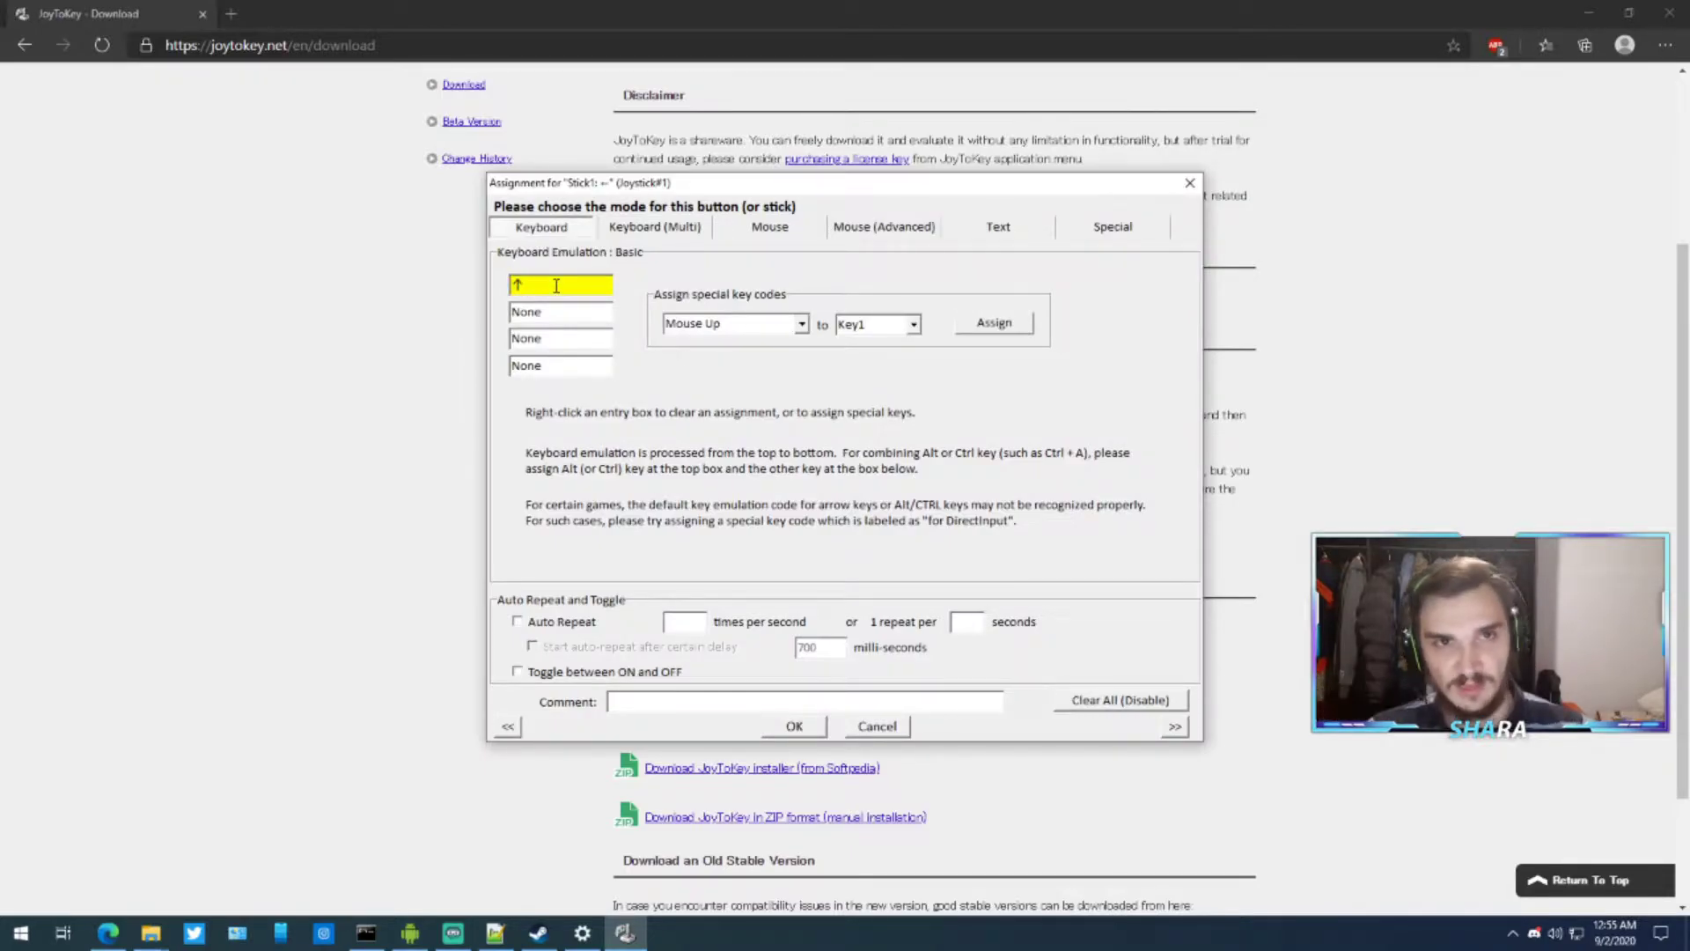
pyautogui.press('Left')
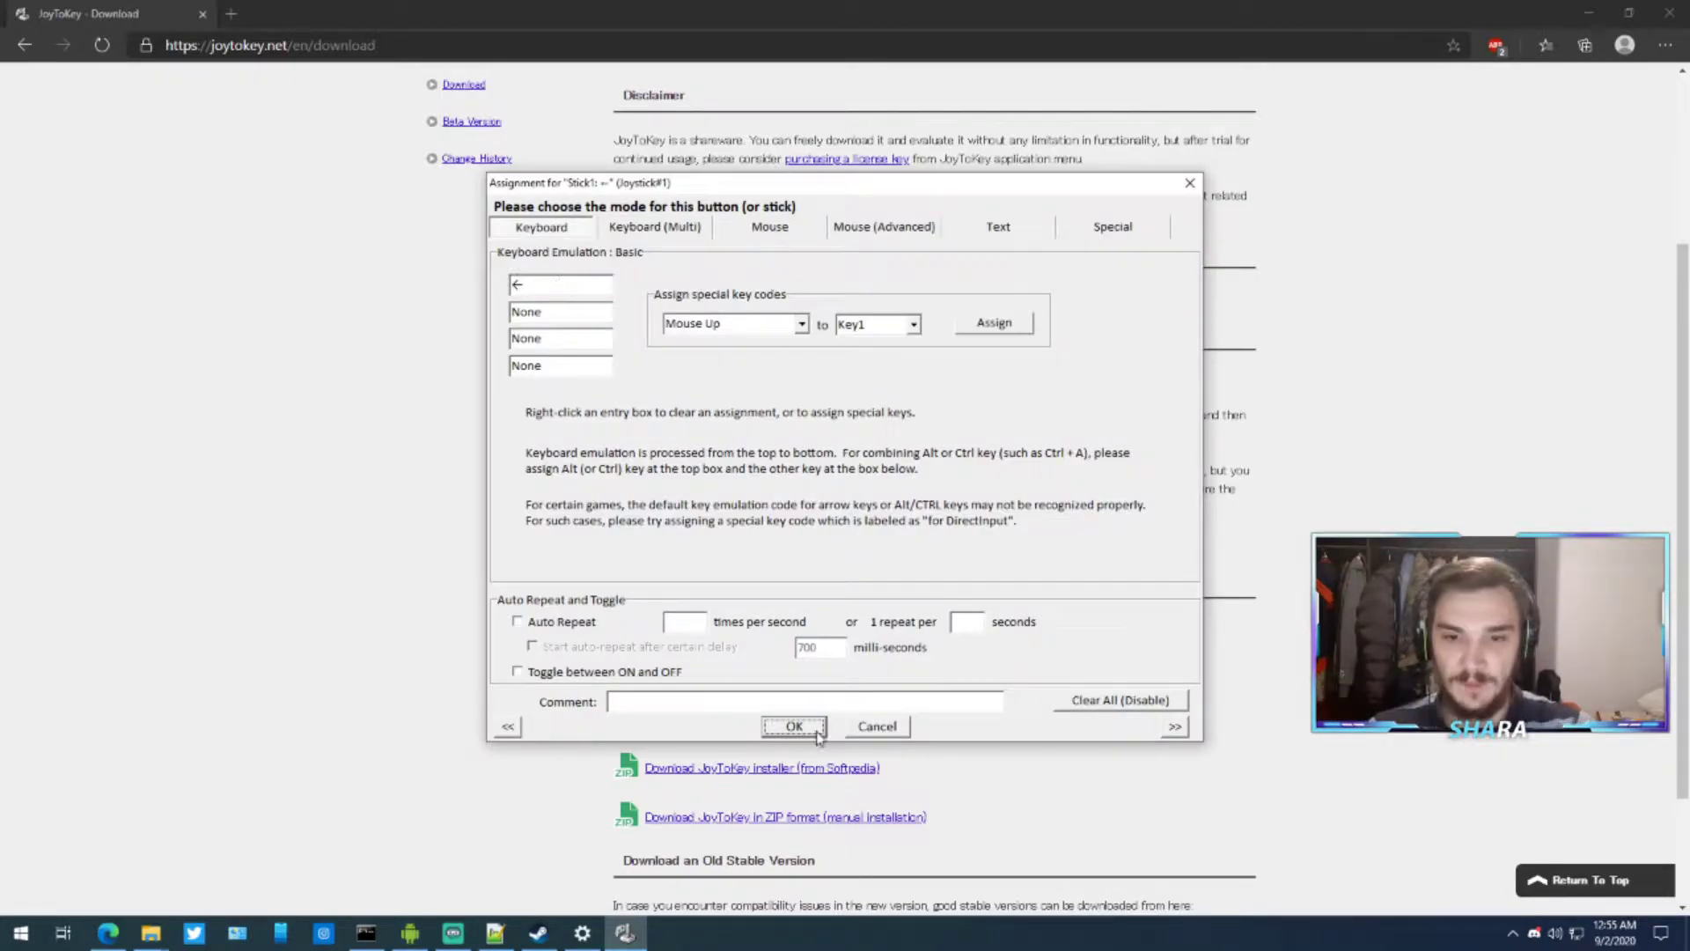
pyautogui.click(794, 727)
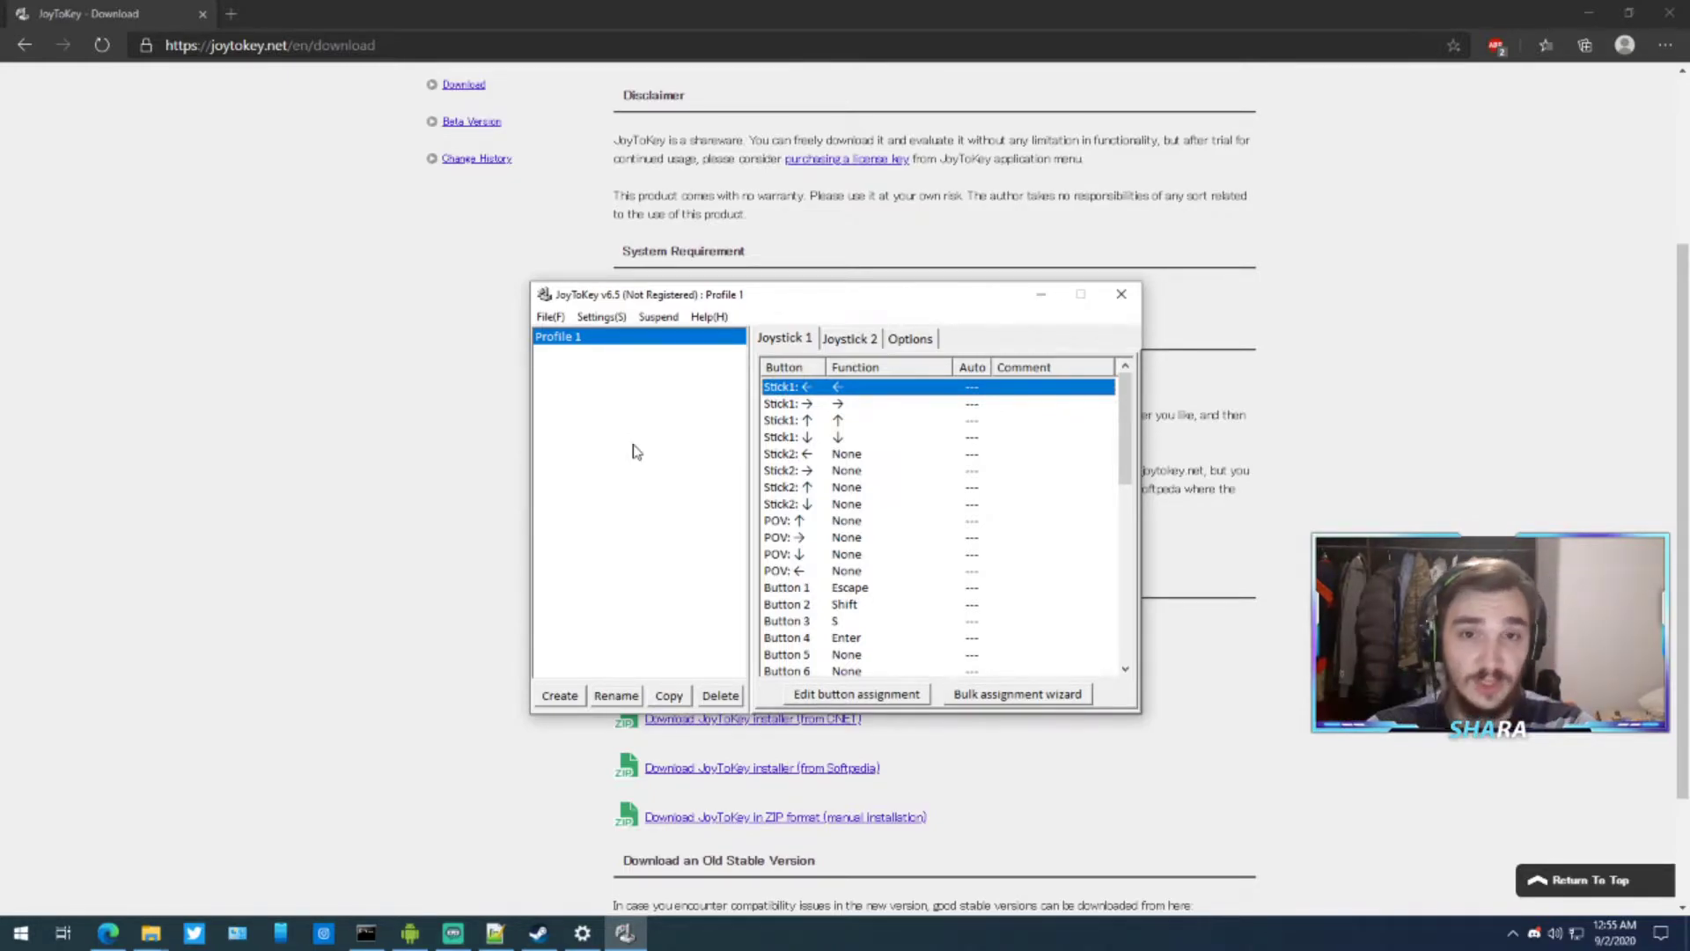
# Step: Open the 'Associate profiles with applications' settings and keep Profile 1 as the default profile
pyautogui.click(591, 318)
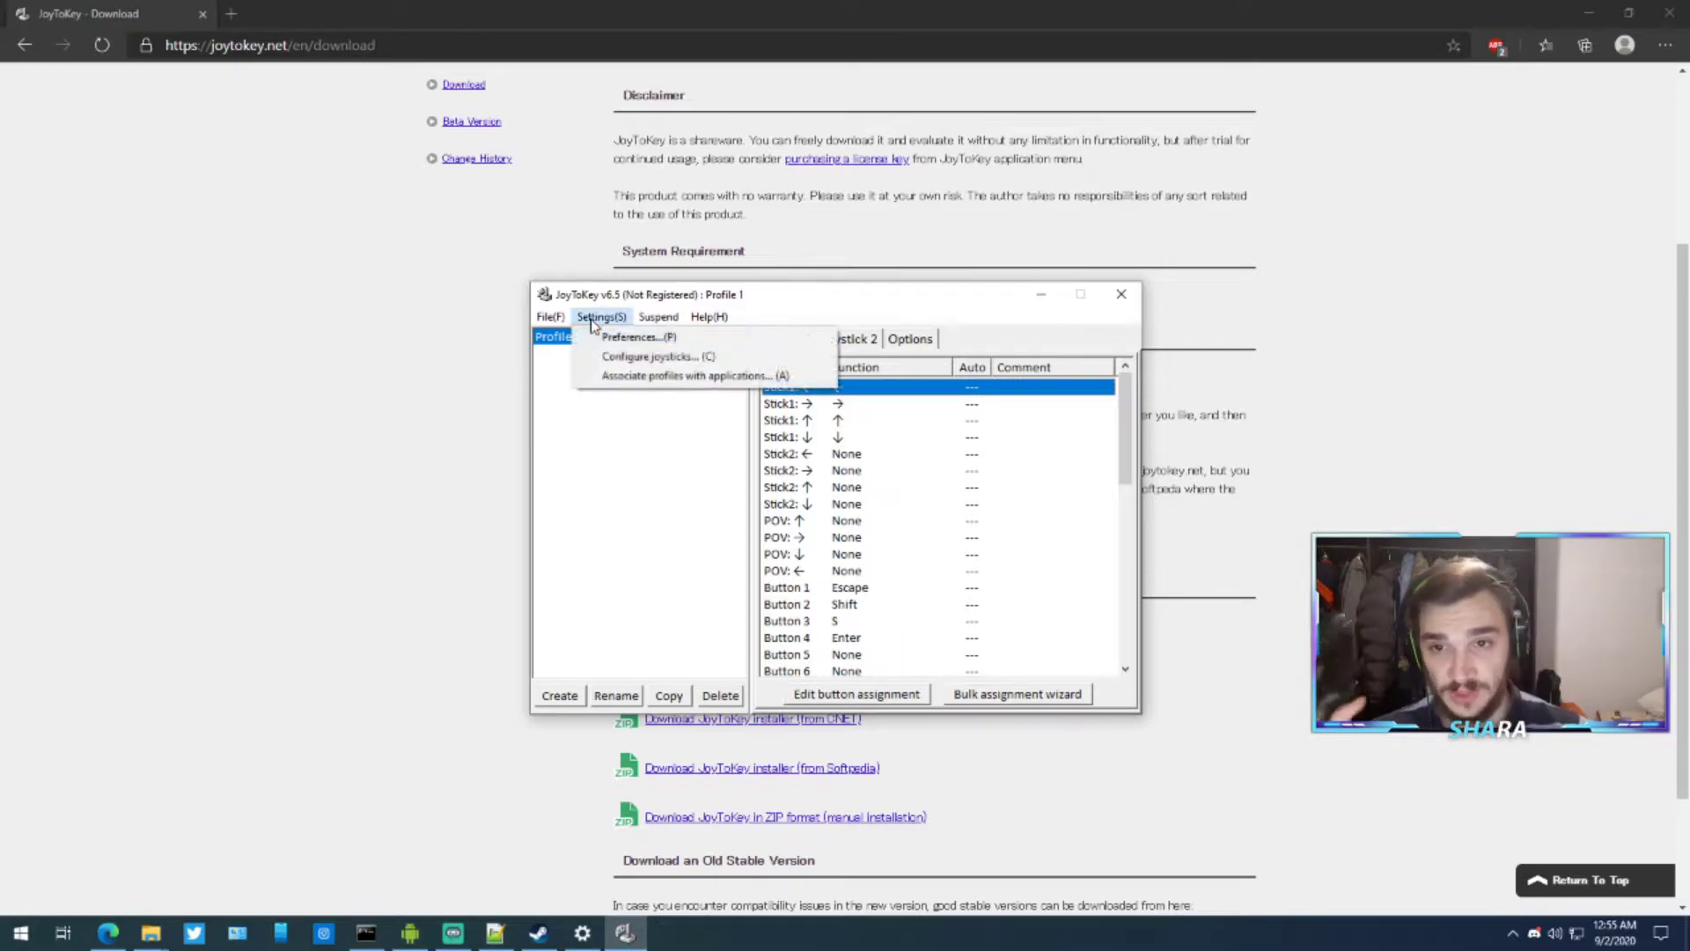
pyautogui.click(625, 381)
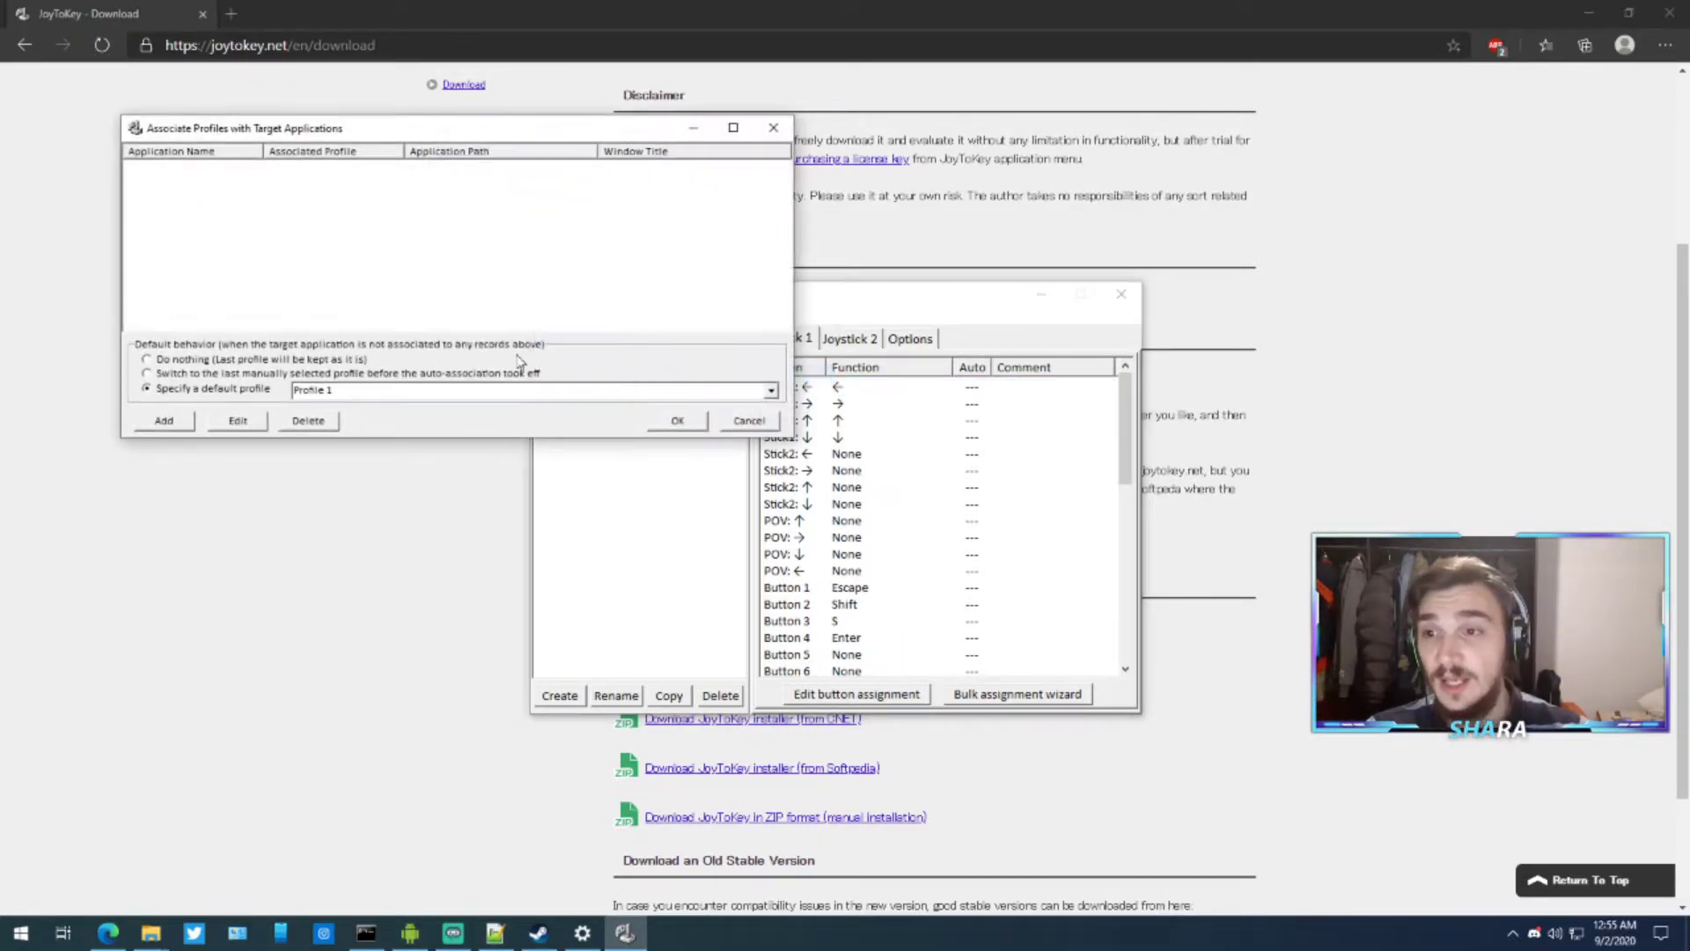
pyautogui.moveTo(423, 132); pyautogui.dragTo(630, 152)
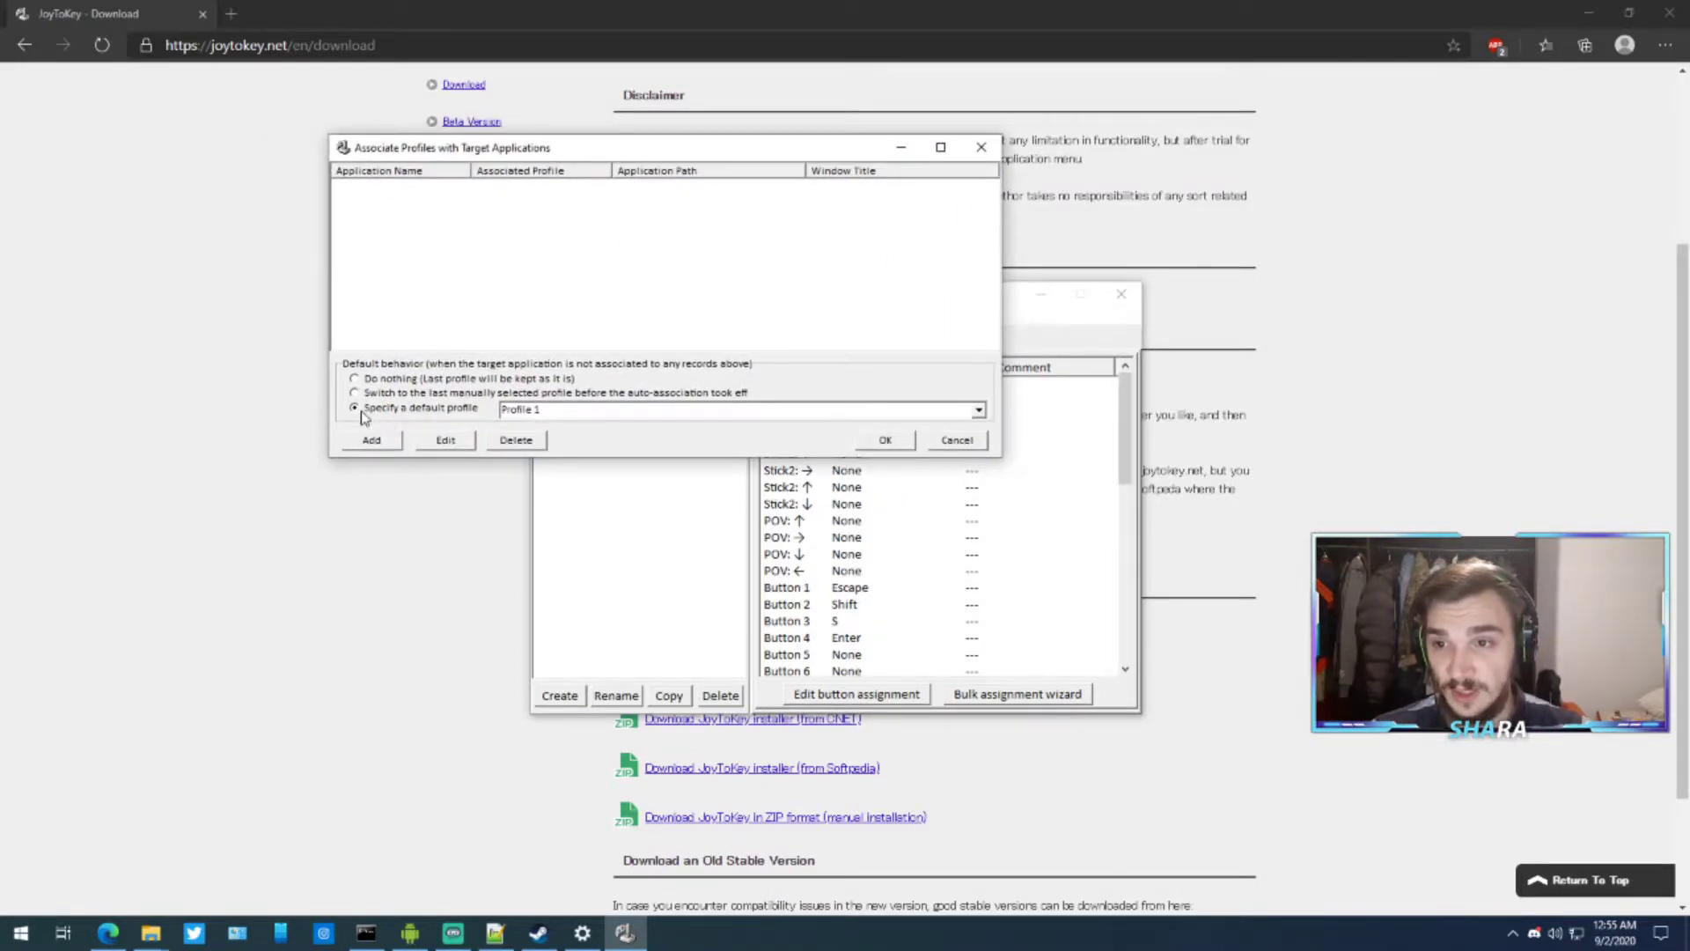
pyautogui.click(874, 414)
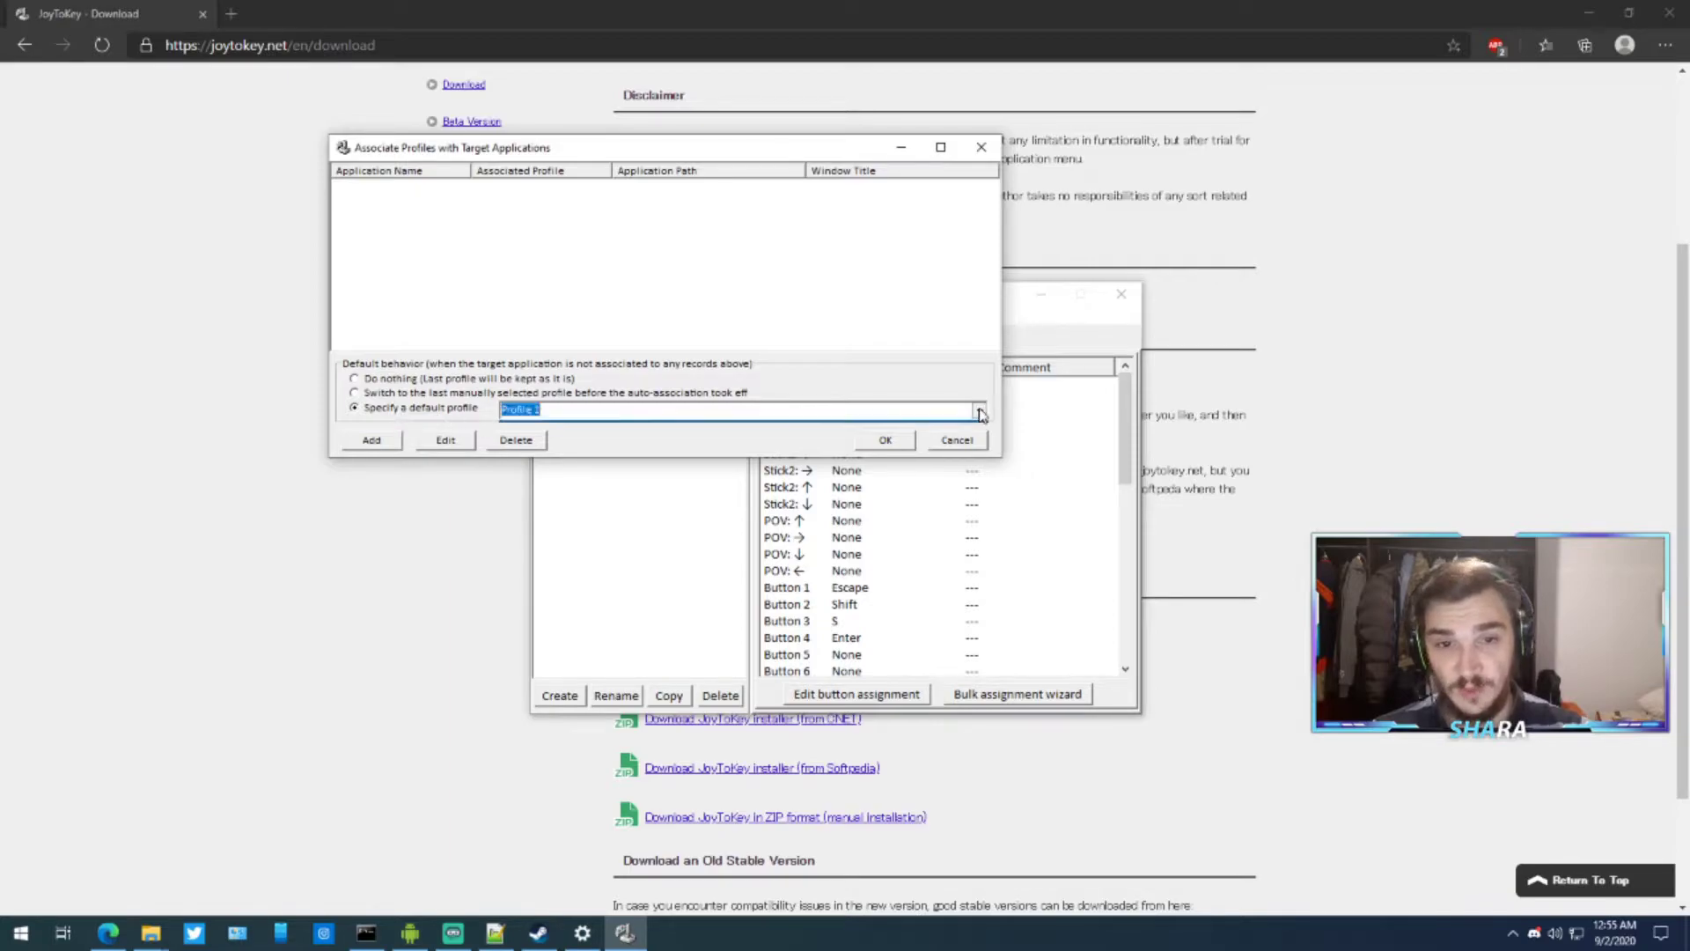
pyautogui.click(668, 460)
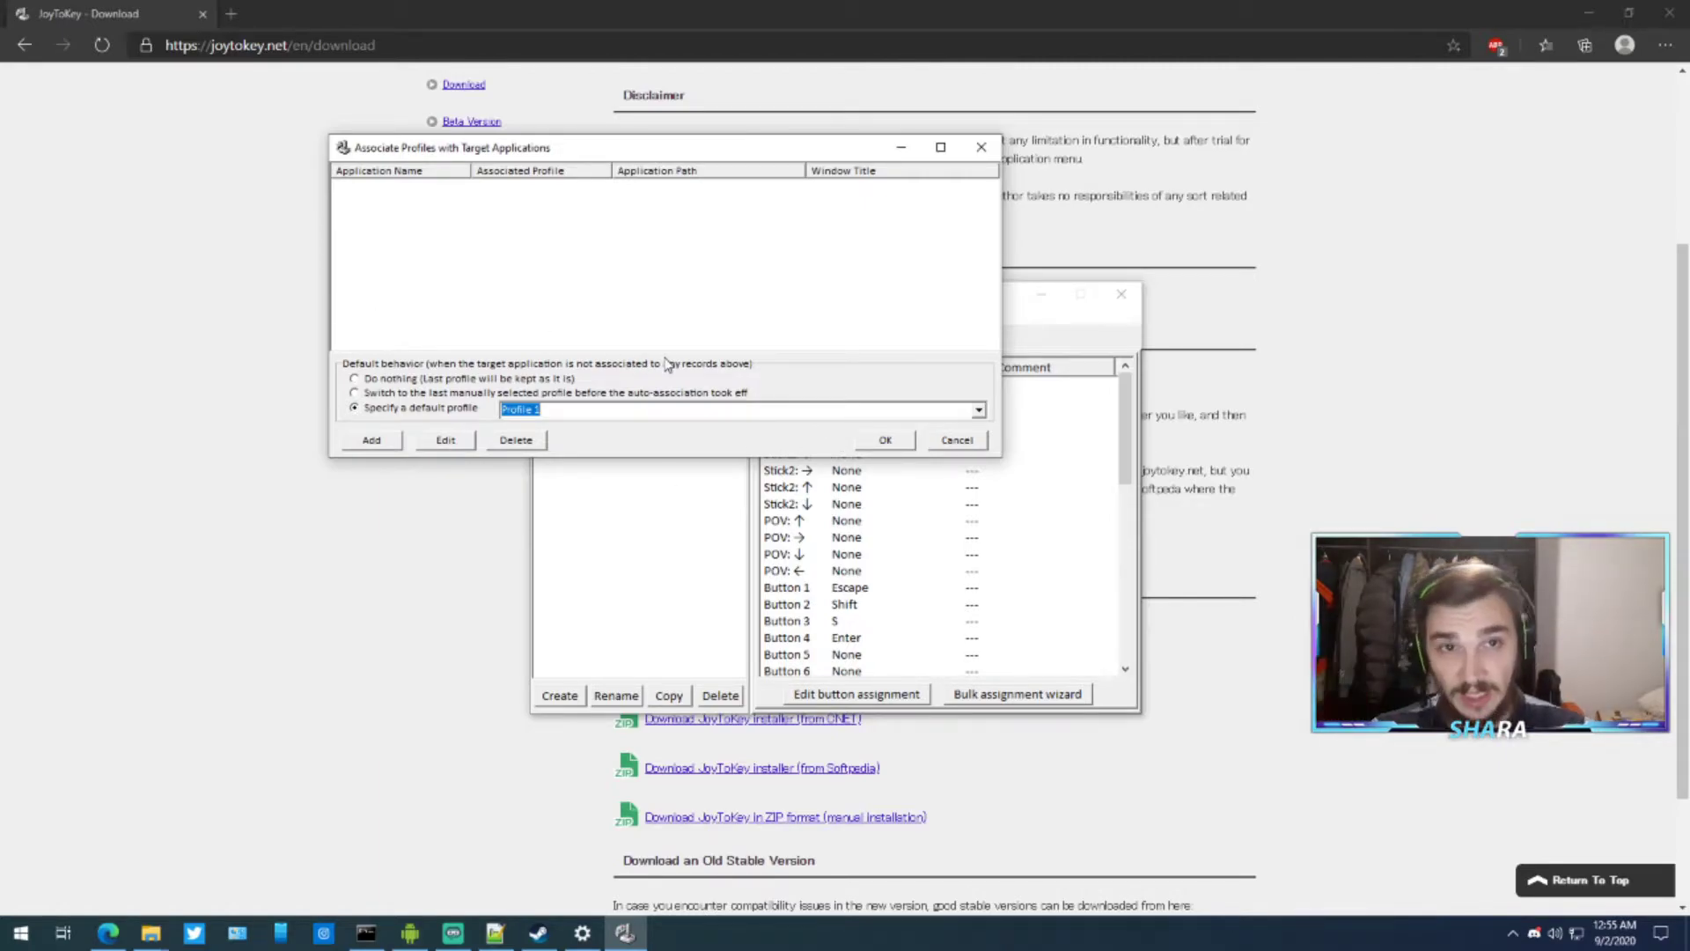
# Step: Abandon the new application association after its missing-name error, then save Profile 1 as default
pyautogui.click(369, 442)
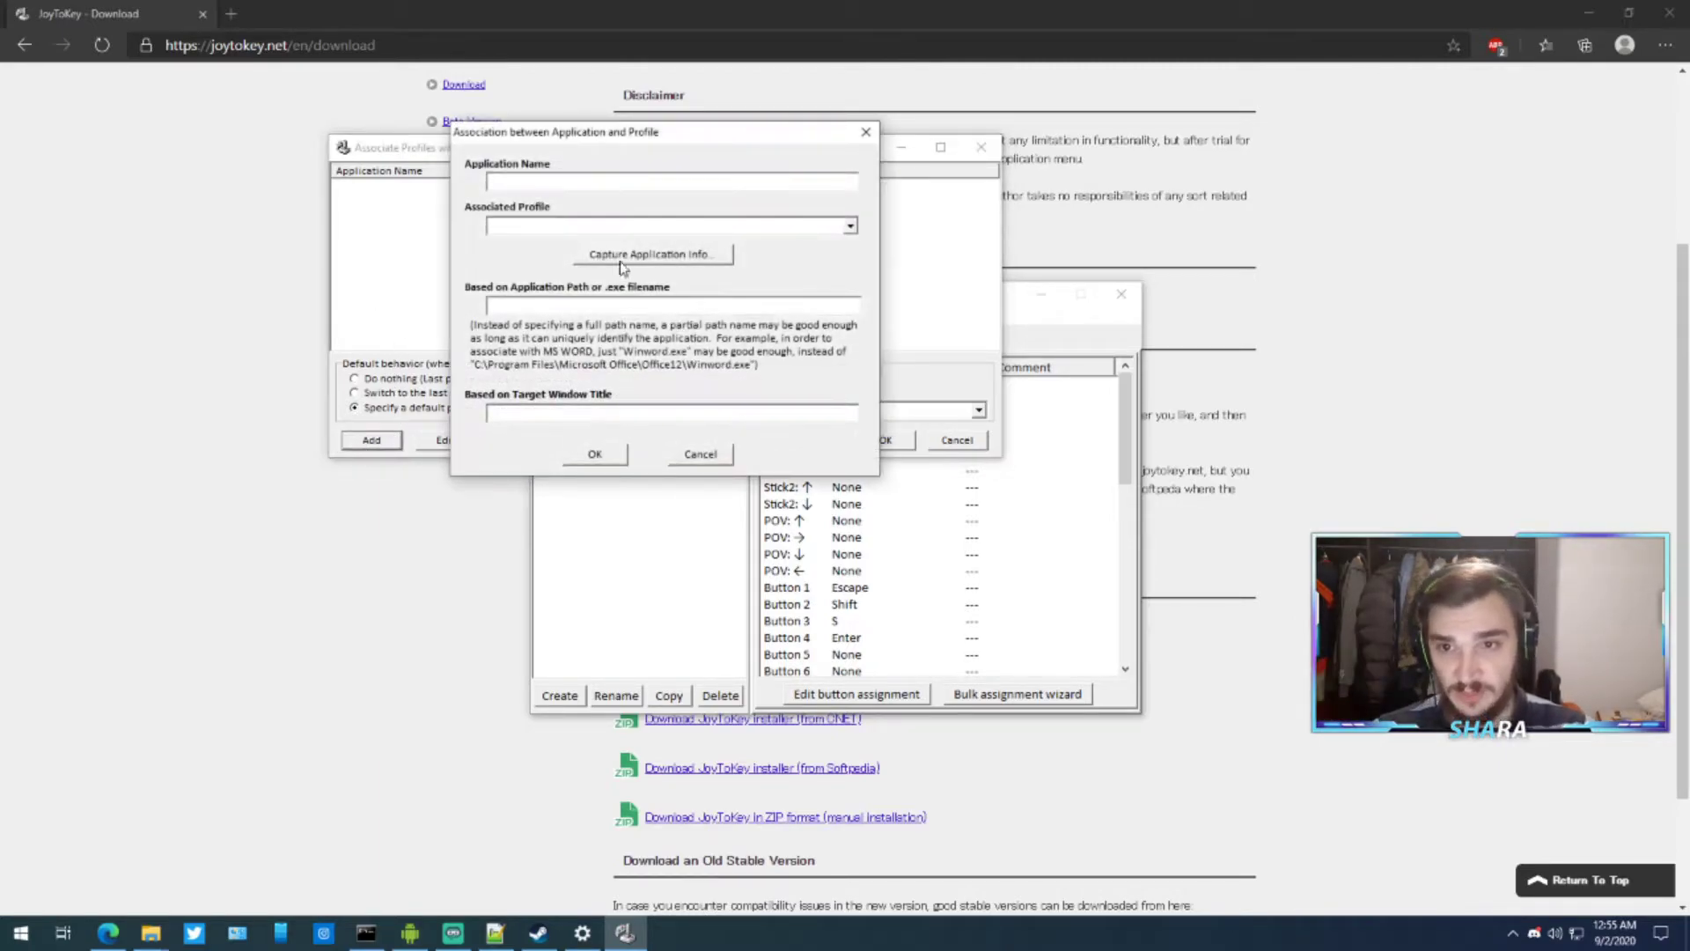
pyautogui.click(648, 256)
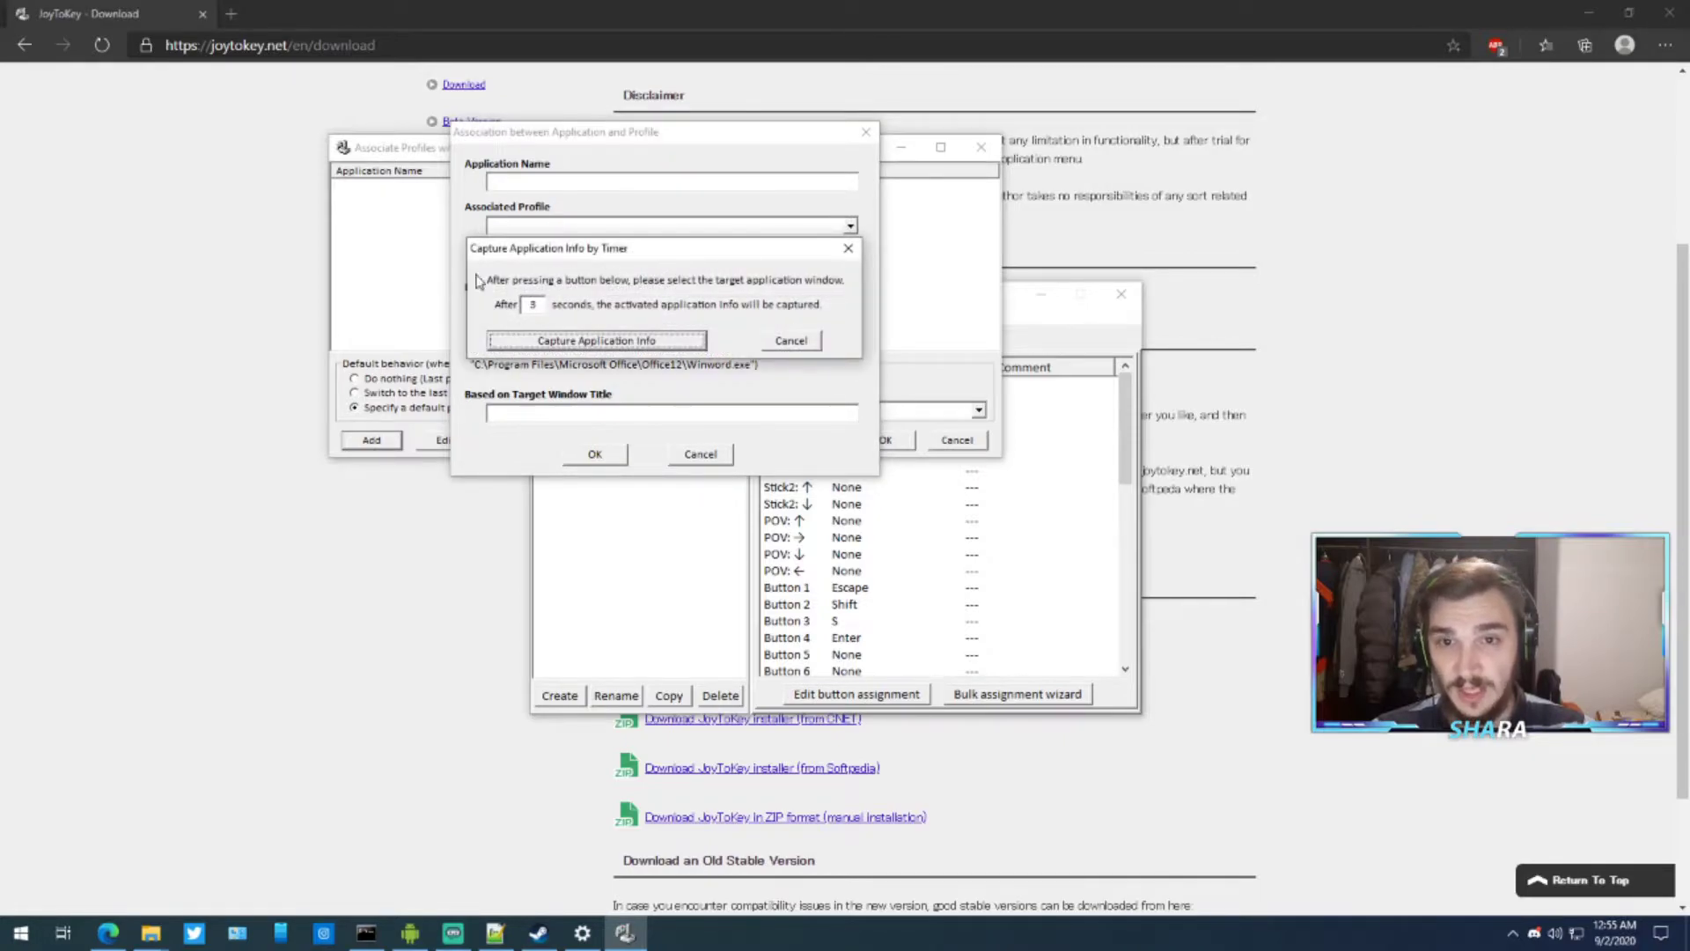
pyautogui.click(791, 340)
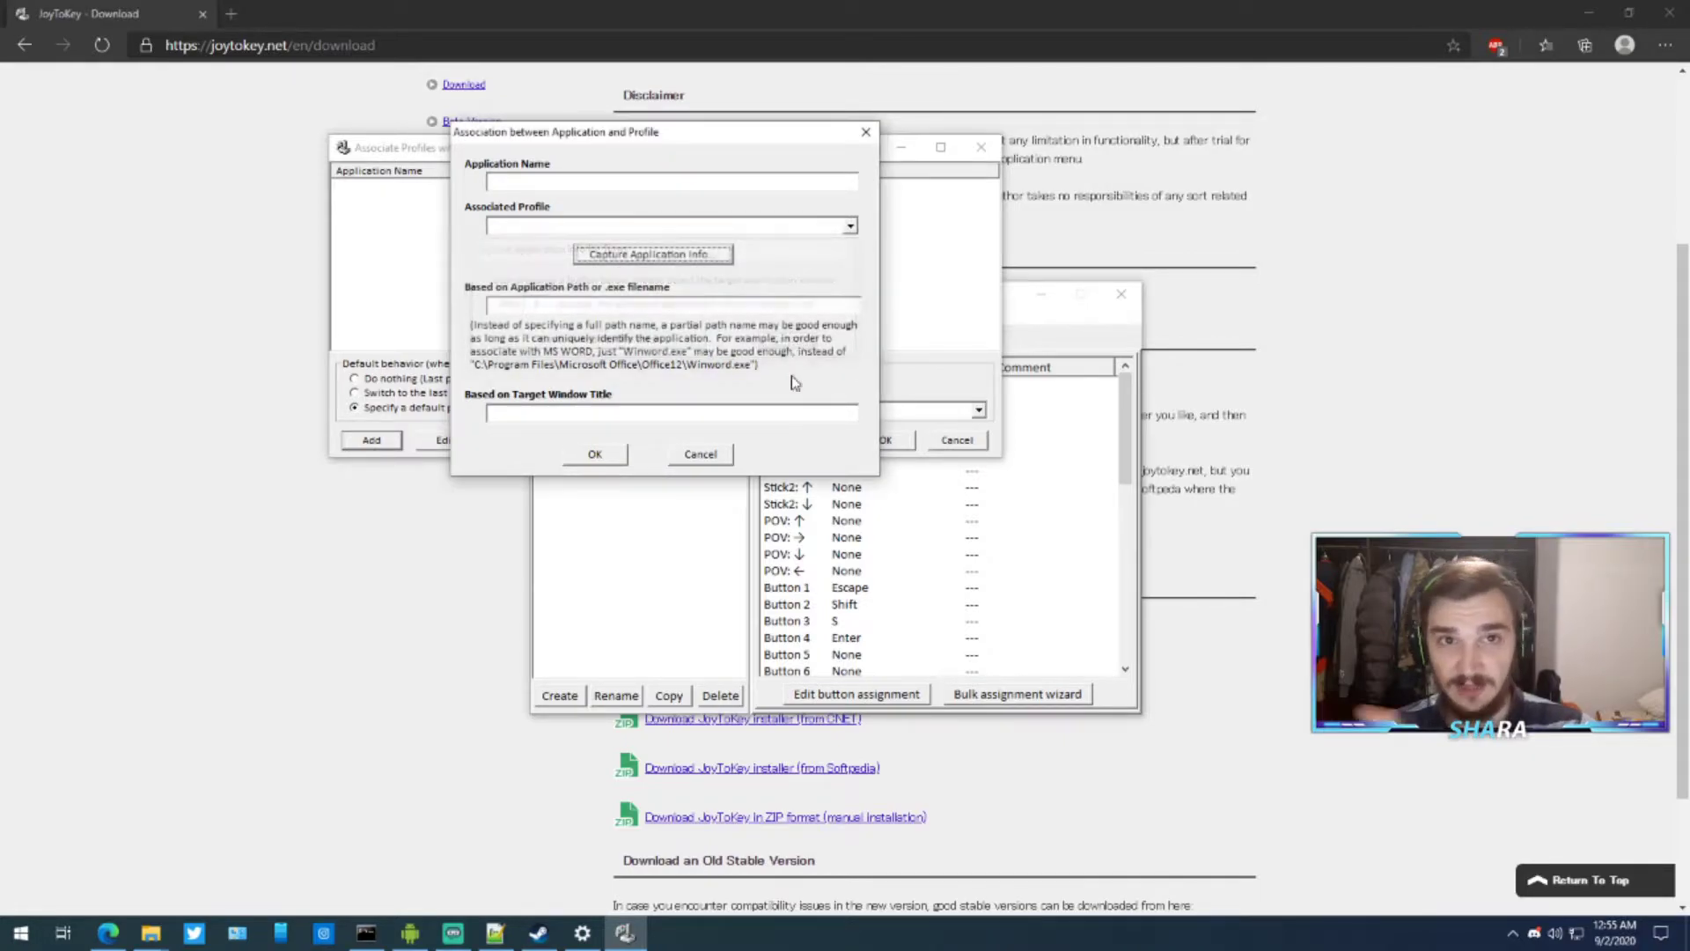
pyautogui.click(594, 452)
pyautogui.click(897, 514)
pyautogui.click(700, 453)
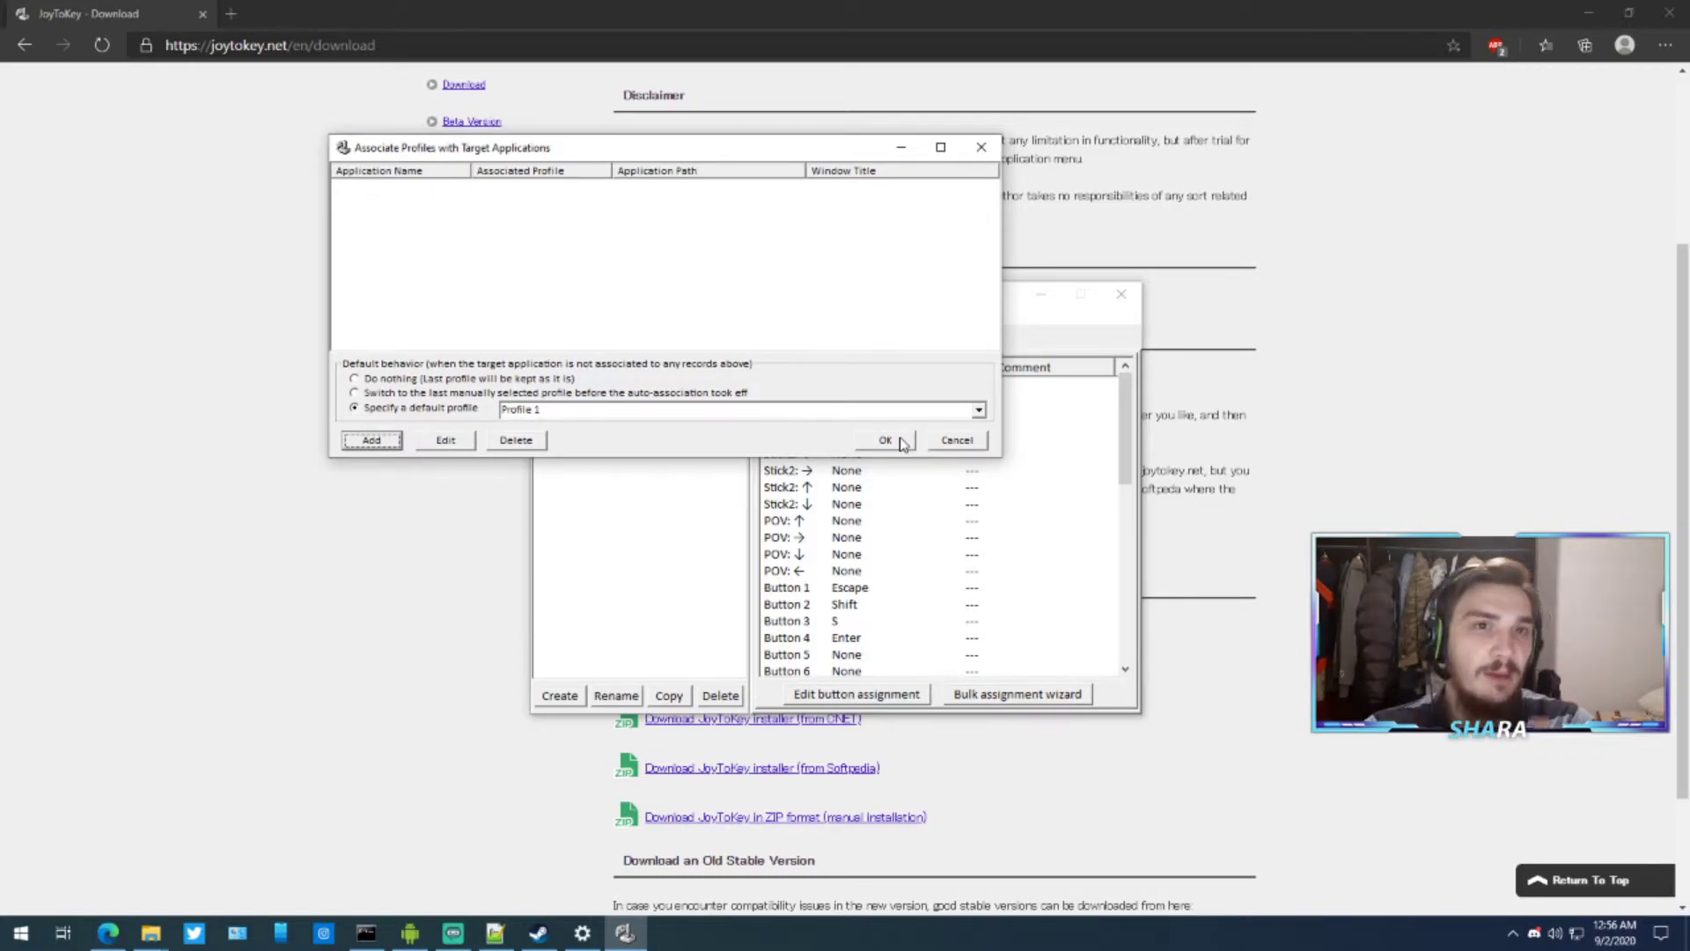
pyautogui.click(888, 442)
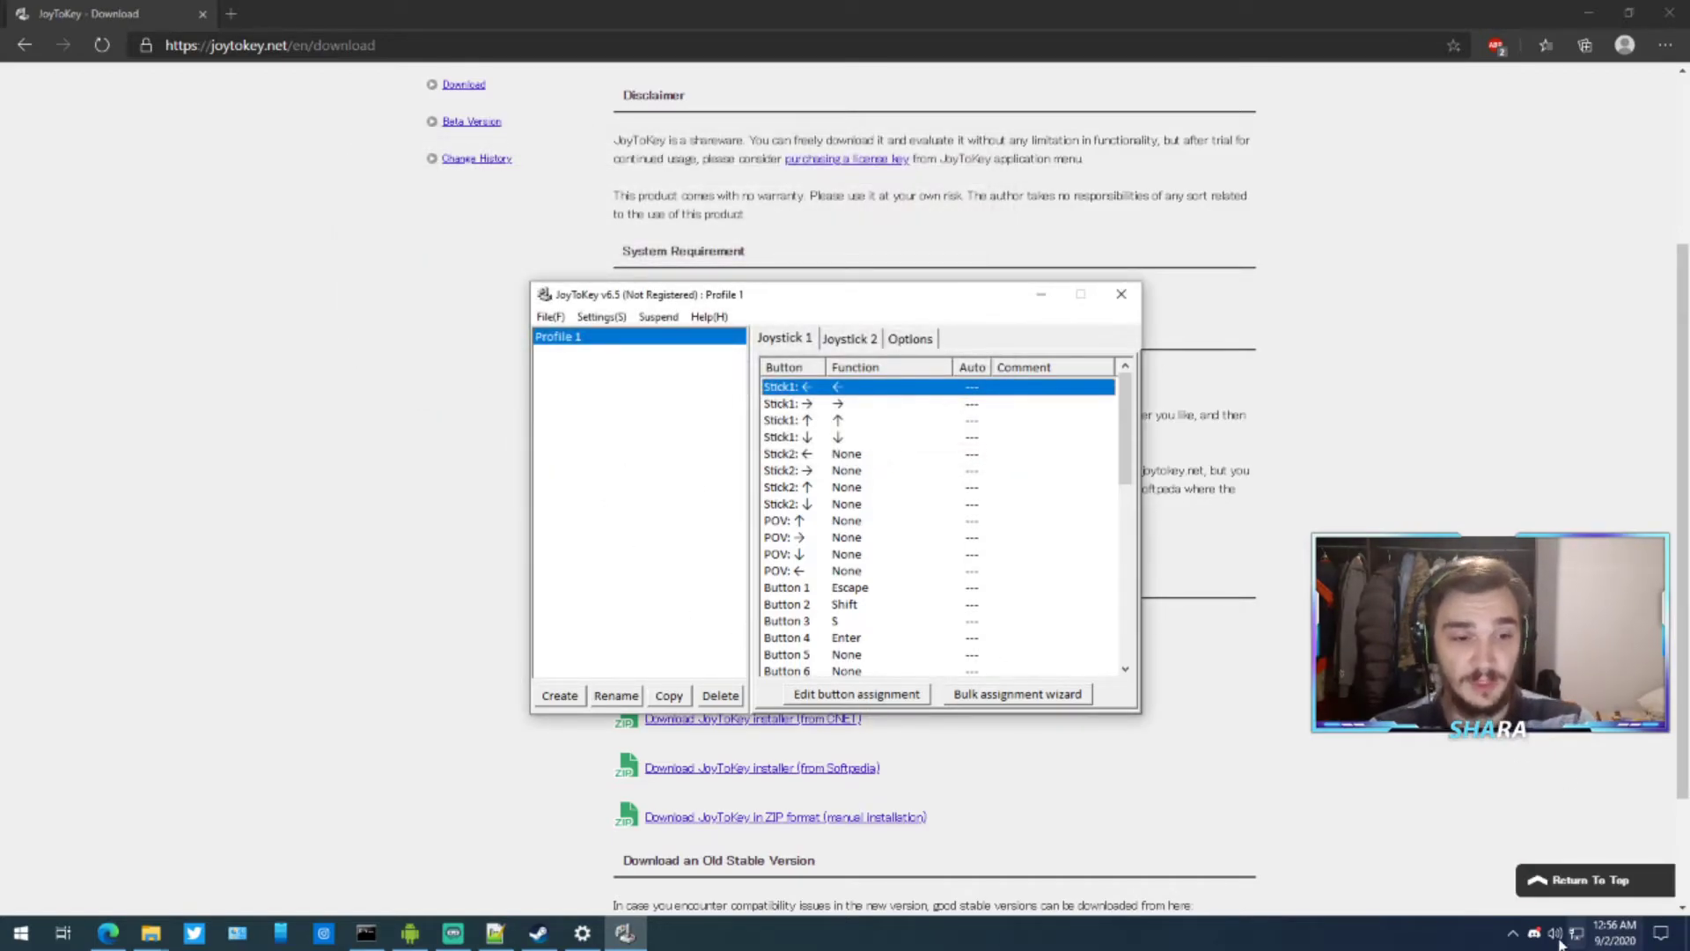
# Step: Launch Kingdom Two Crowns from the Steam tray icon's menu
pyautogui.click(1514, 933)
pyautogui.rightClick(1548, 858)
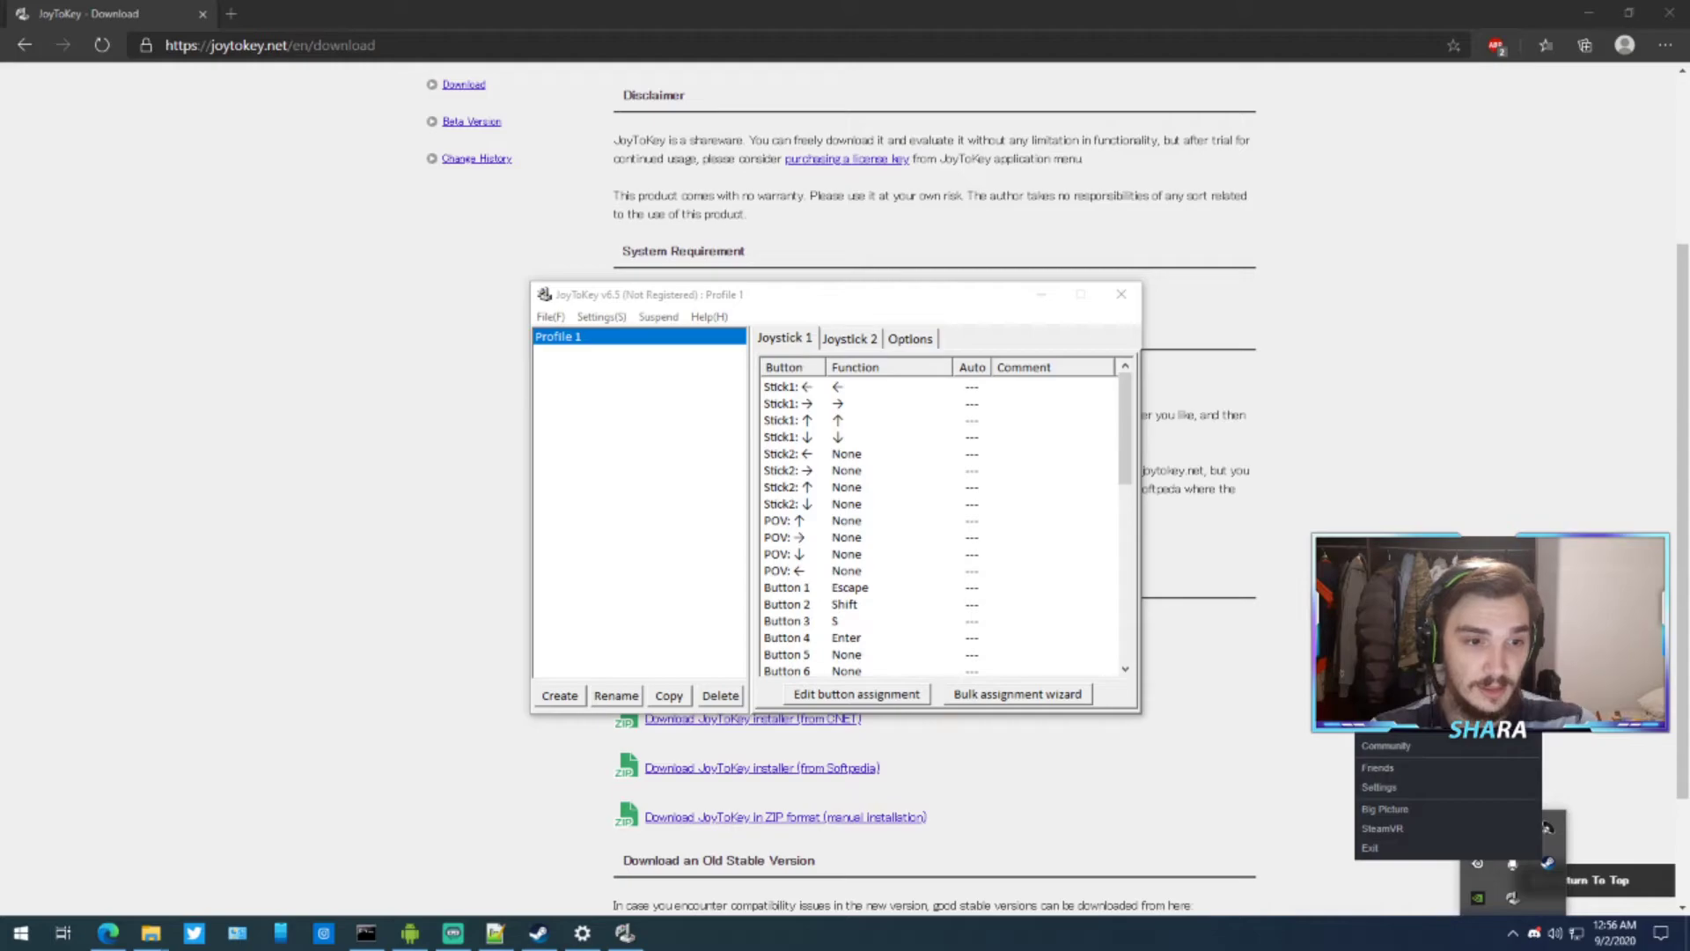
pyautogui.click(1439, 661)
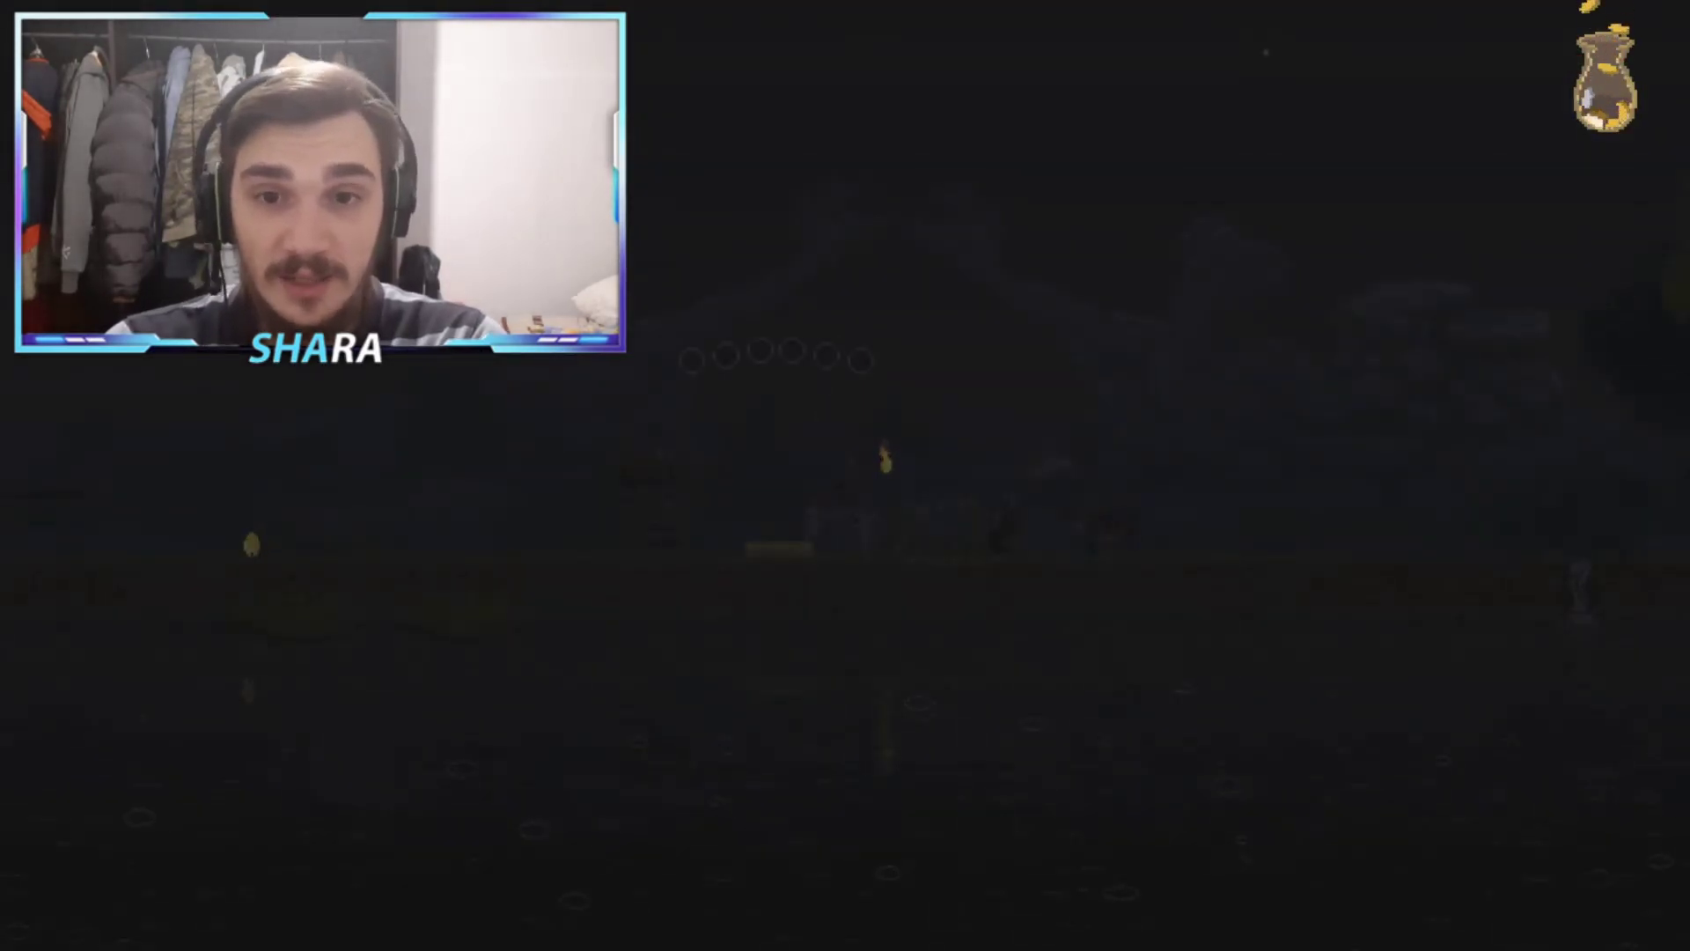
# Step: Ride the monarch left toward the castle and camp, then back to the right
pyautogui.press('Left')
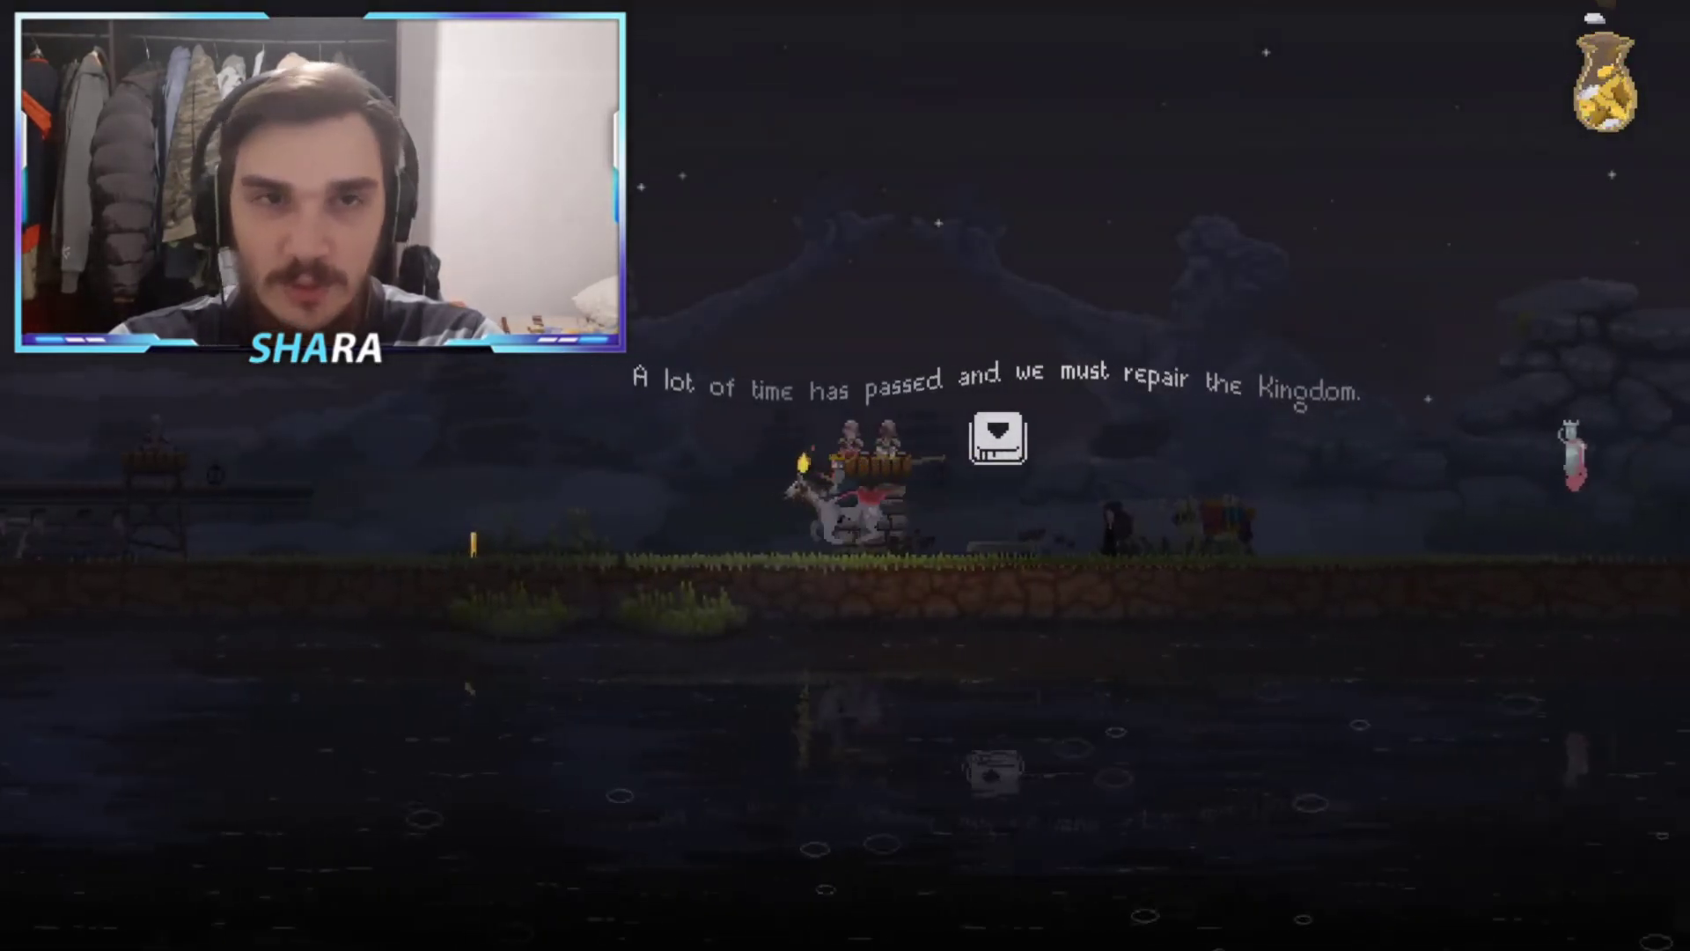
pyautogui.press('Left')
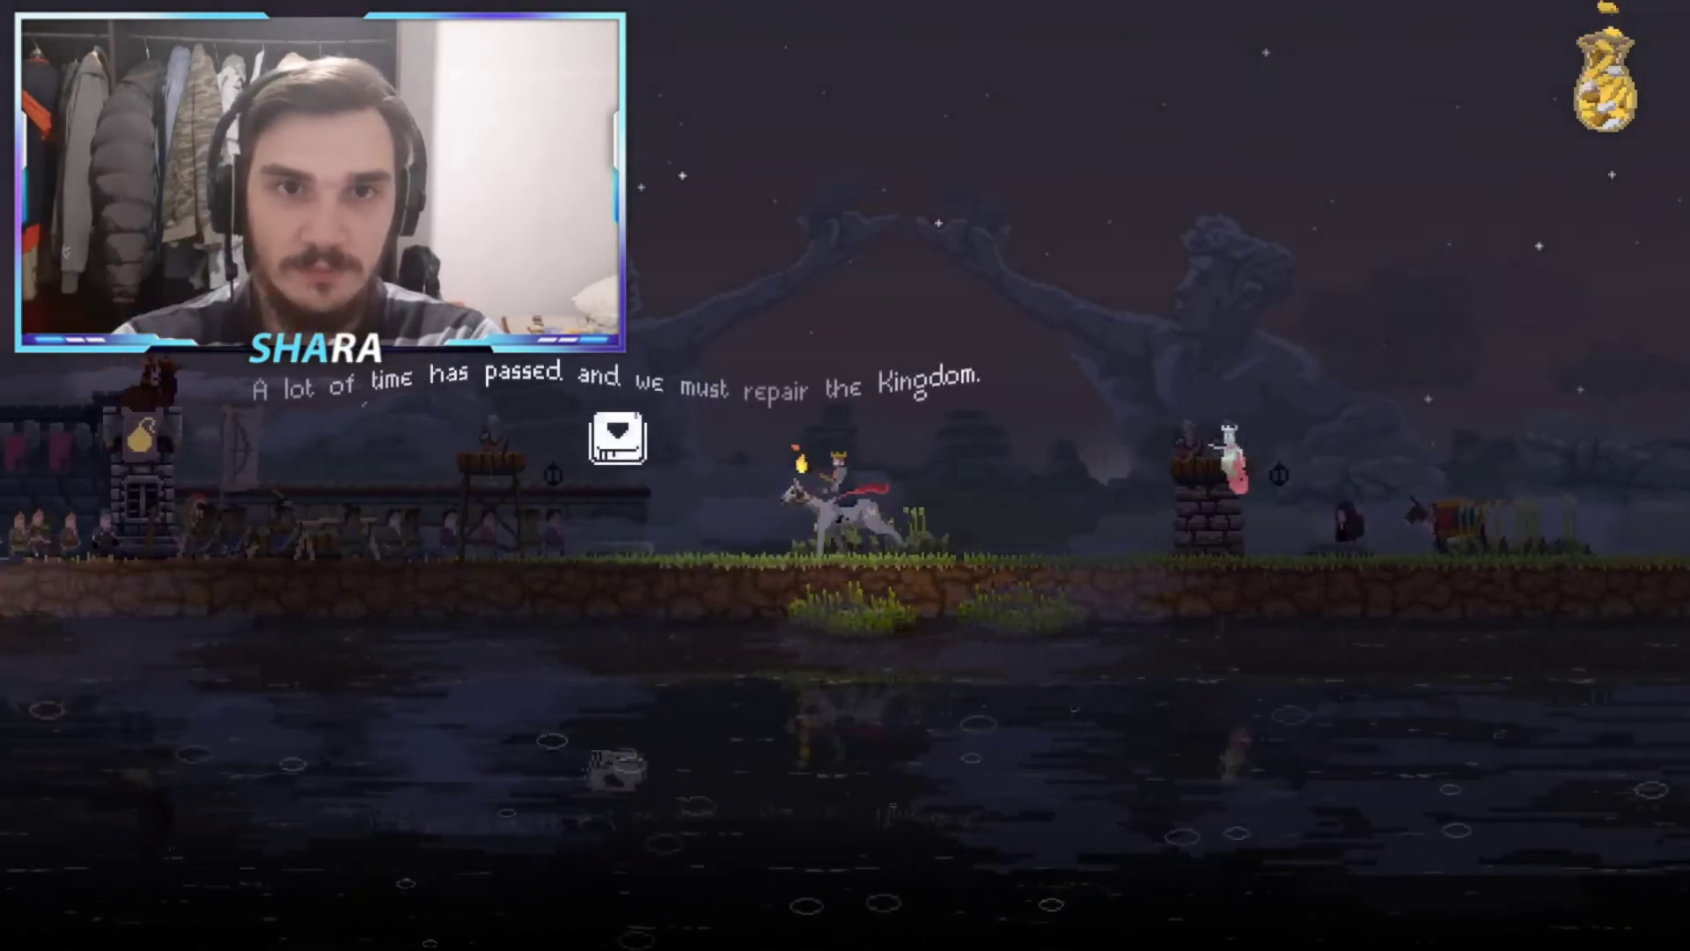
pyautogui.press('Left')
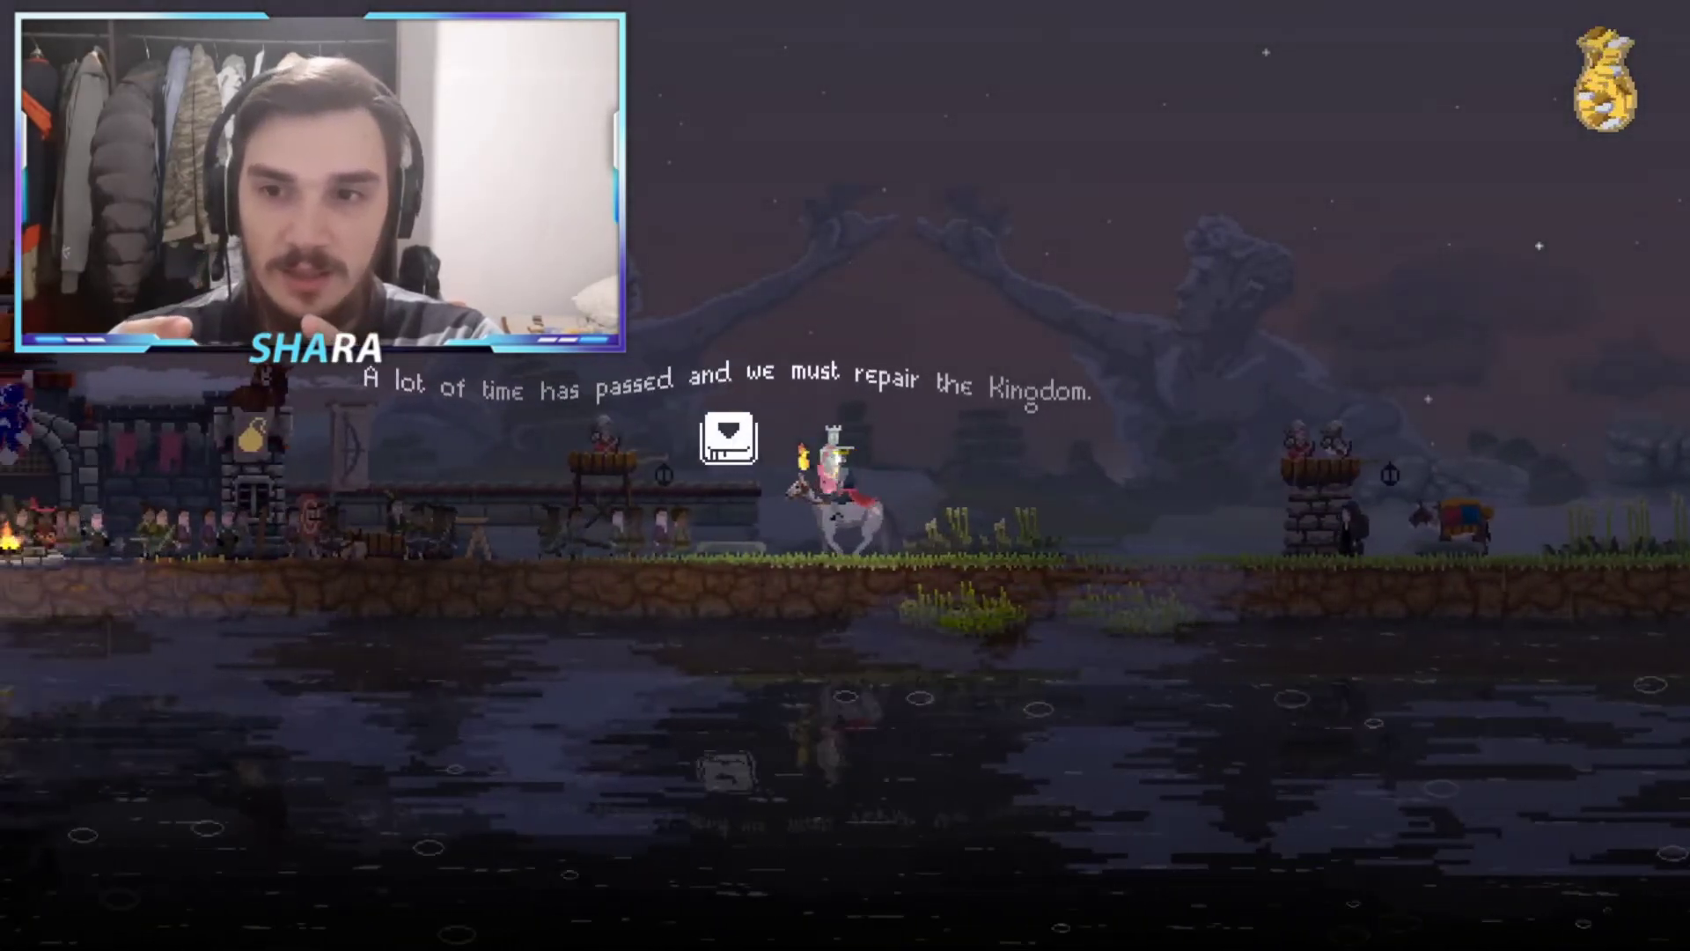
pyautogui.press('Right')
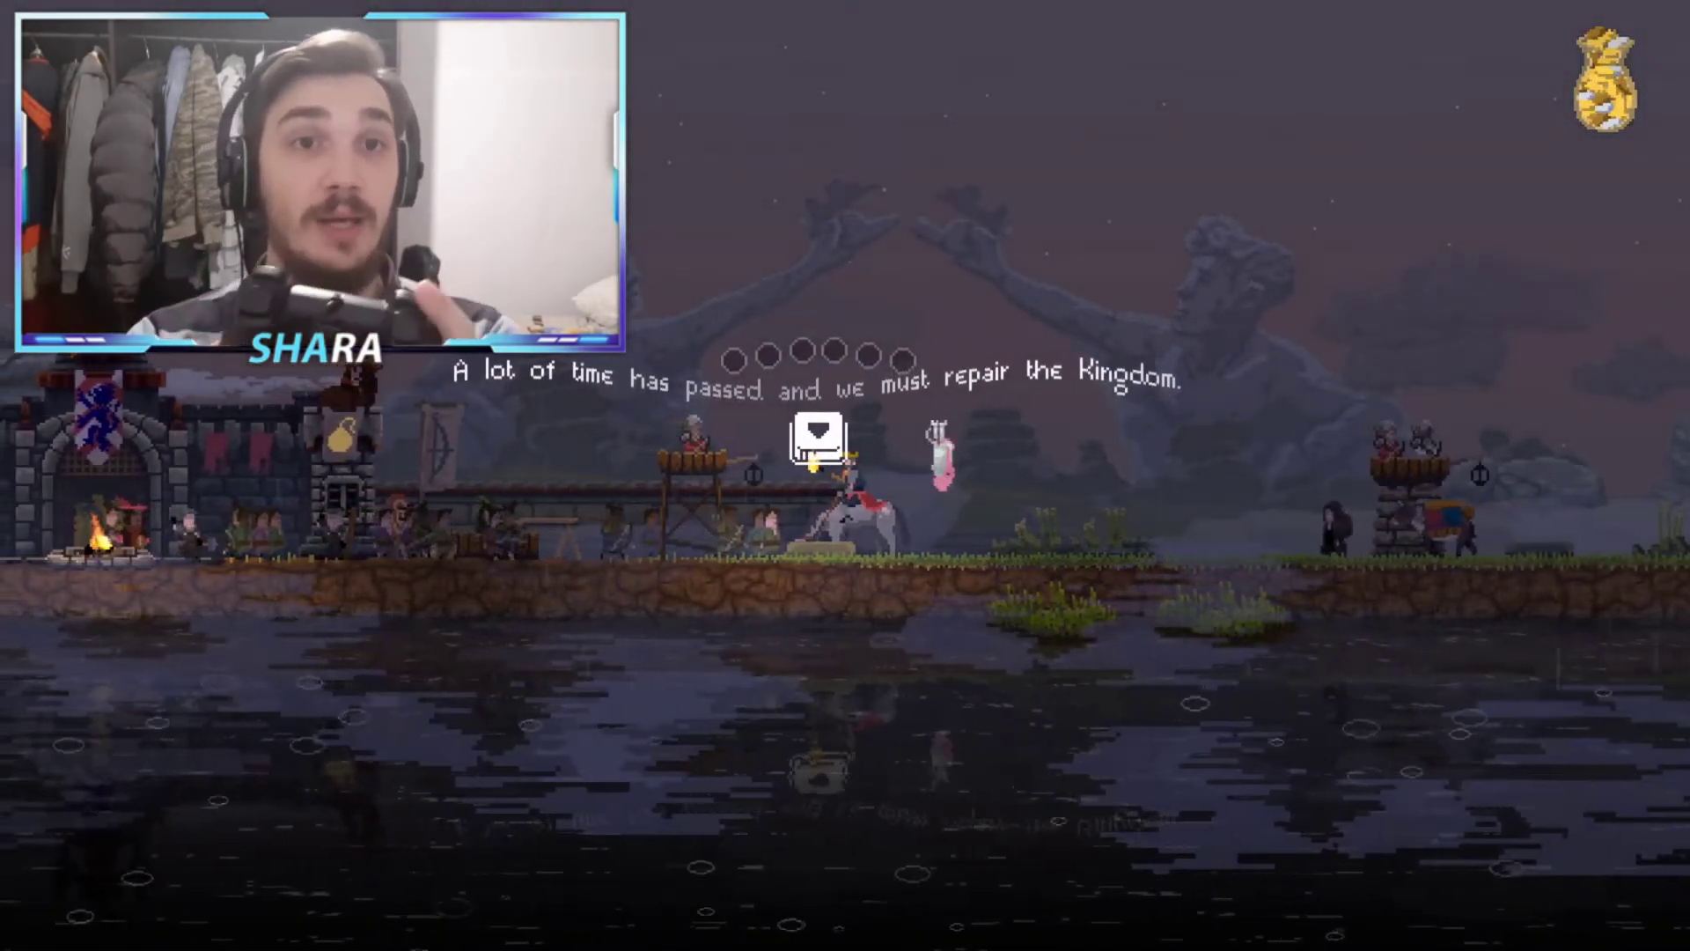
pyautogui.press('Right')
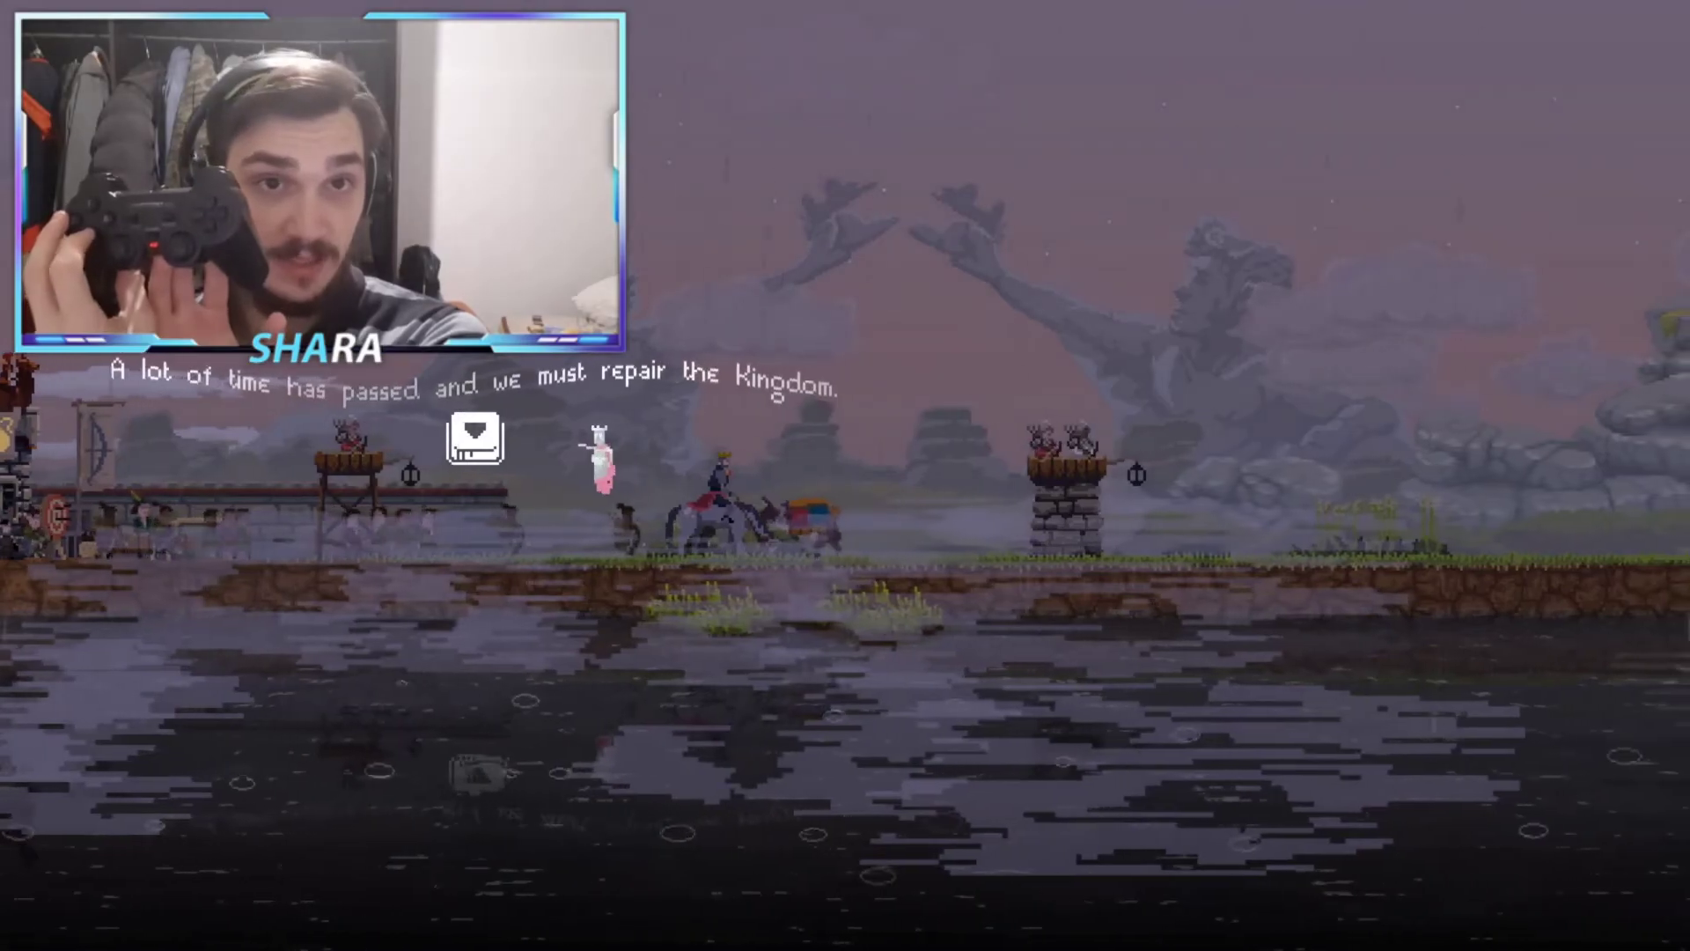
# Step: Drop two gold coins, then ride east past the towers toward the forest
pyautogui.press('Down')
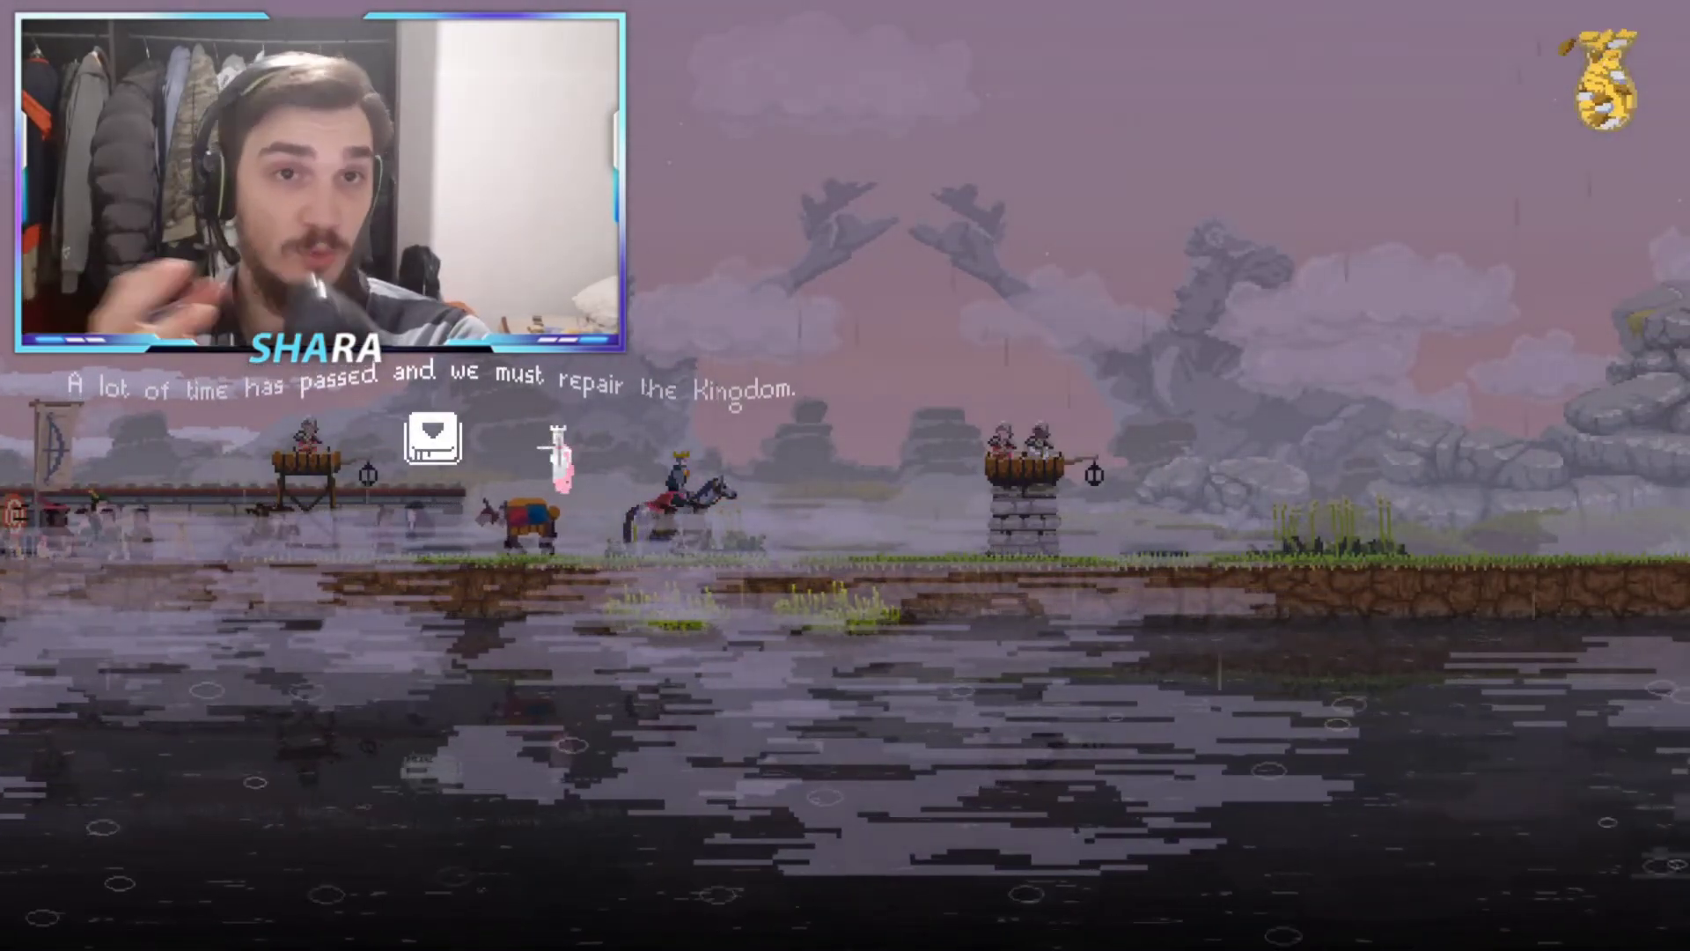
pyautogui.press('Down')
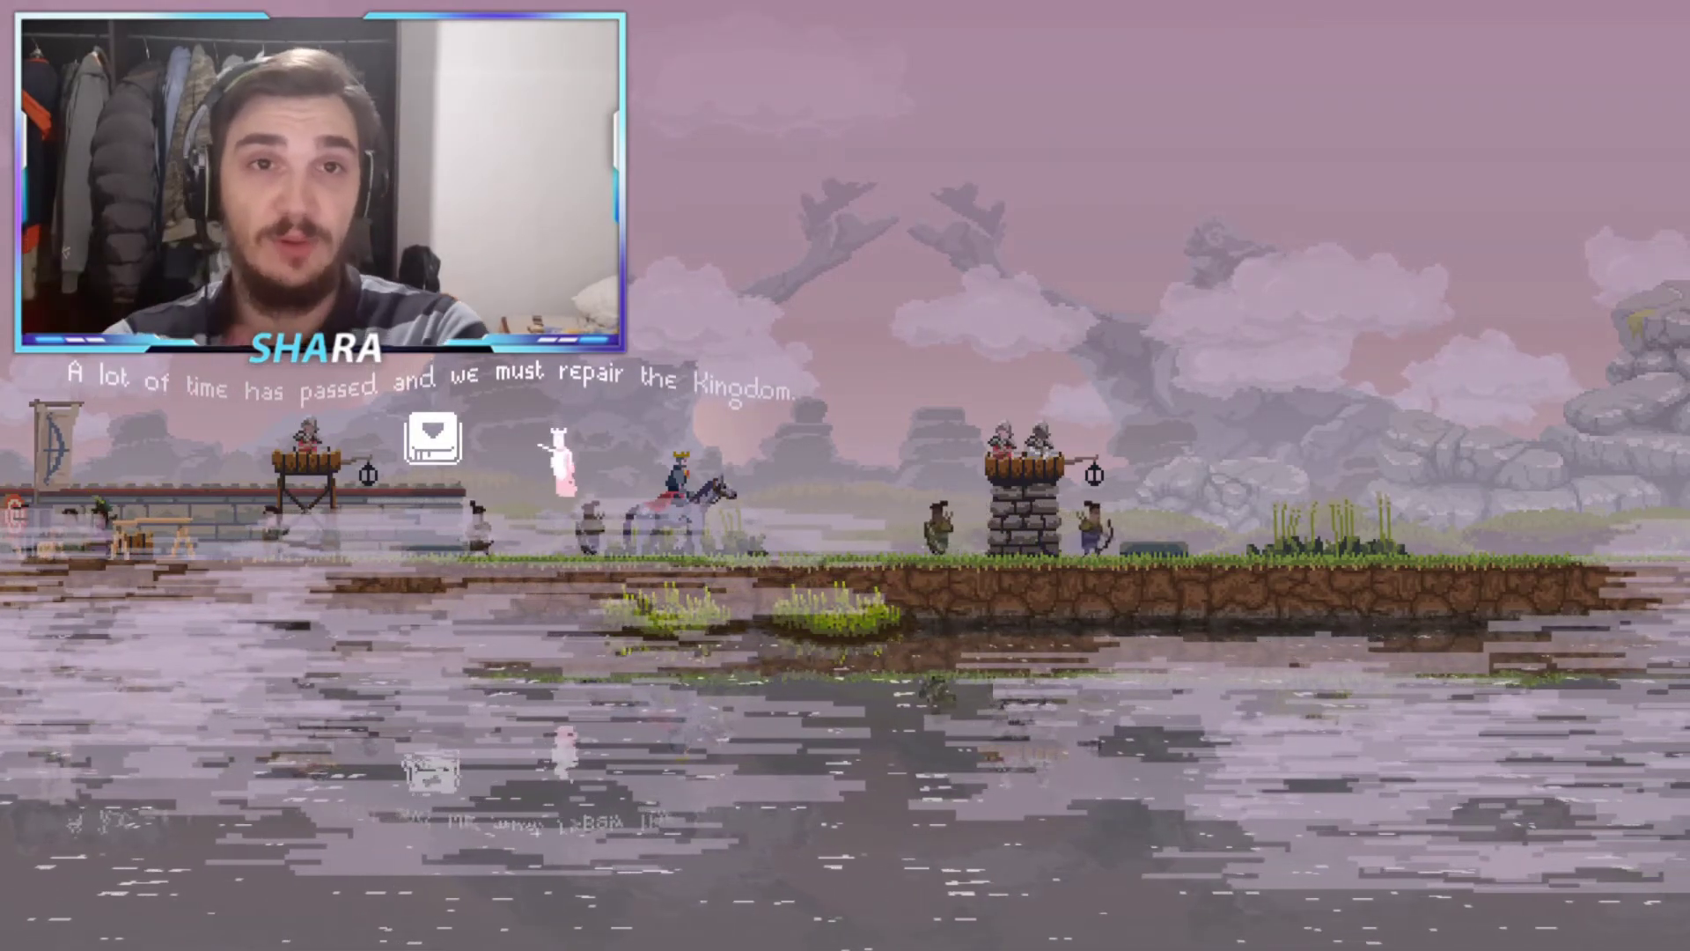
pyautogui.press('Right')
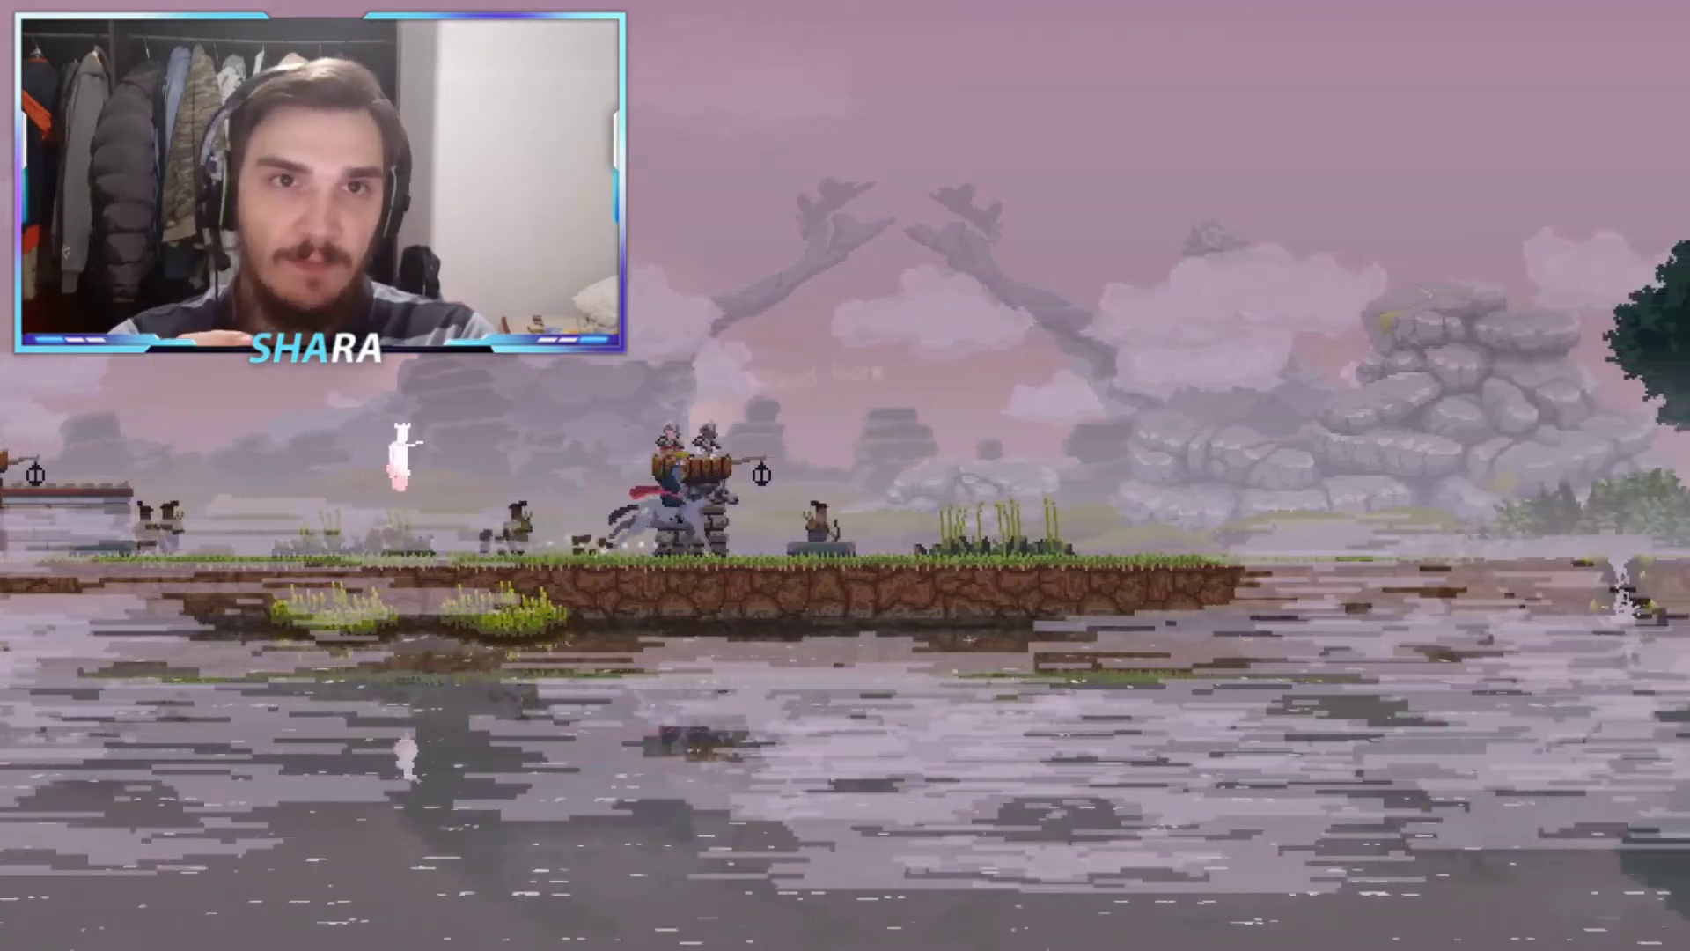
pyautogui.press('Right')
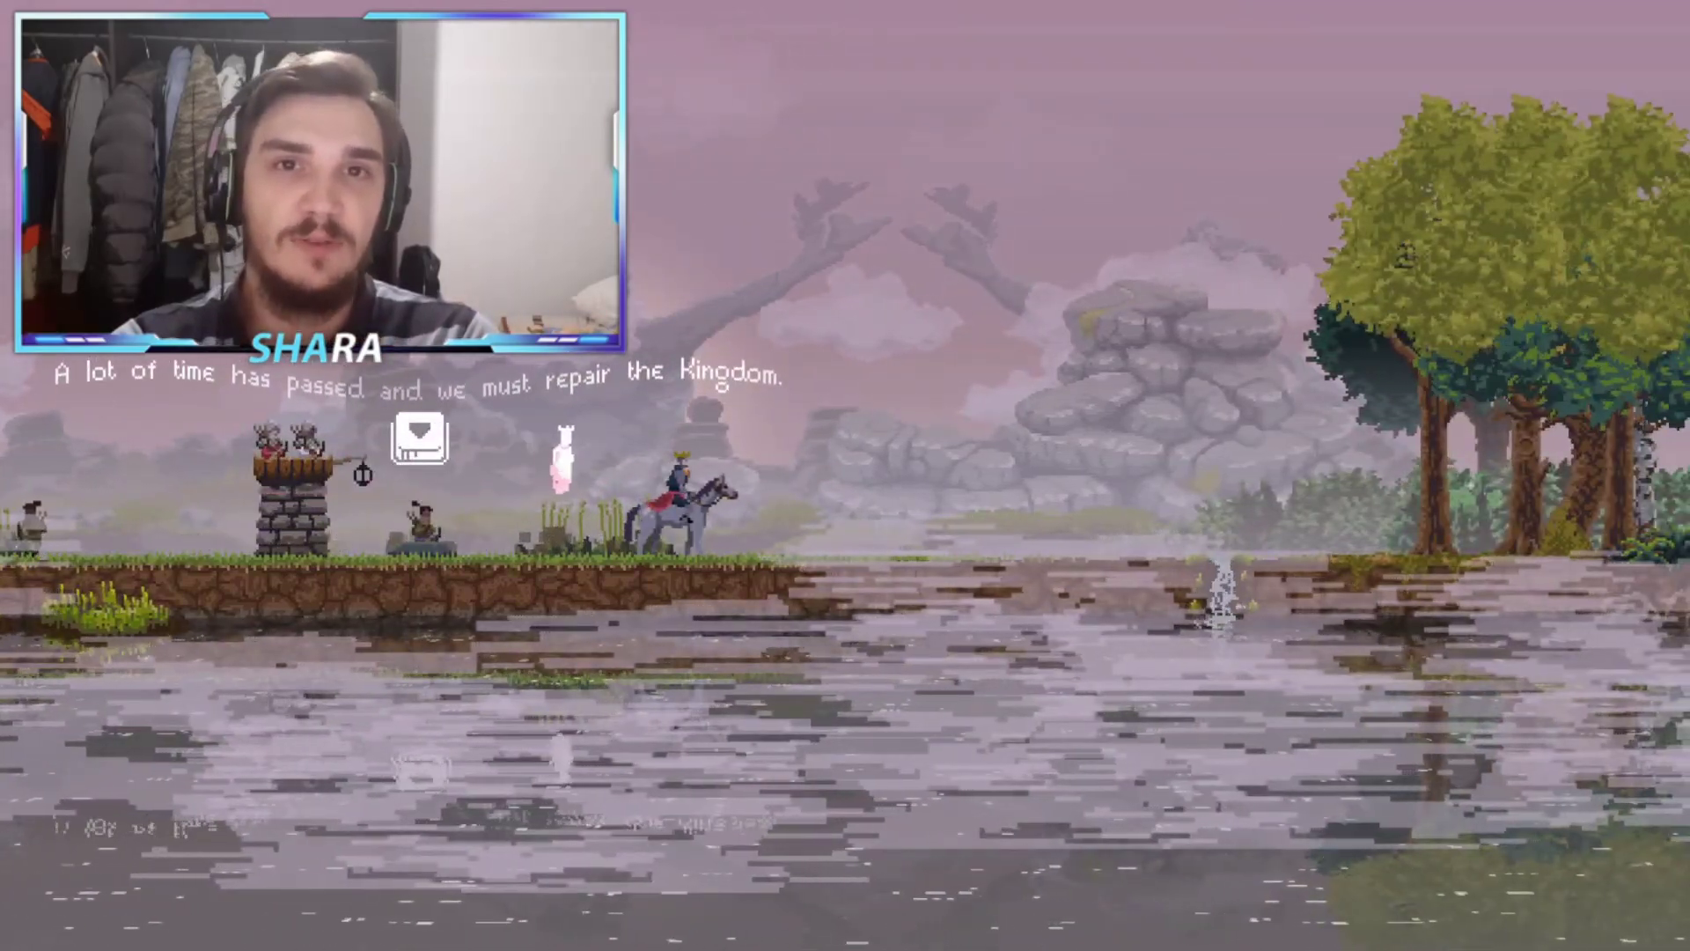